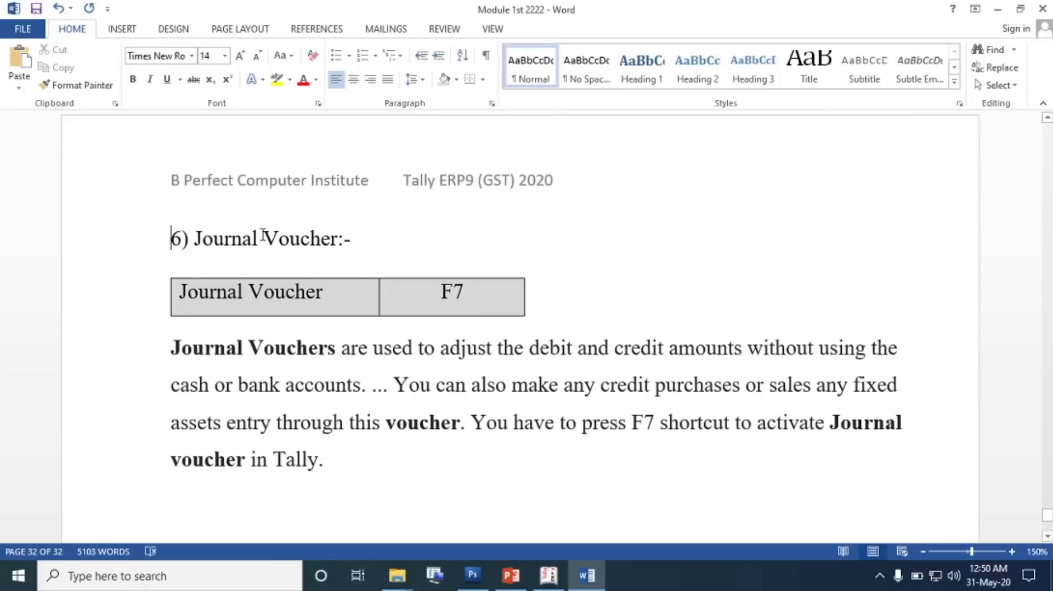
Review the Journal Voucher heading and the table row giving its F7 shortcut
{"action": "scroll", "coordinate": [294, 236], "scroll_direction": "down", "scroll_amount": 4}
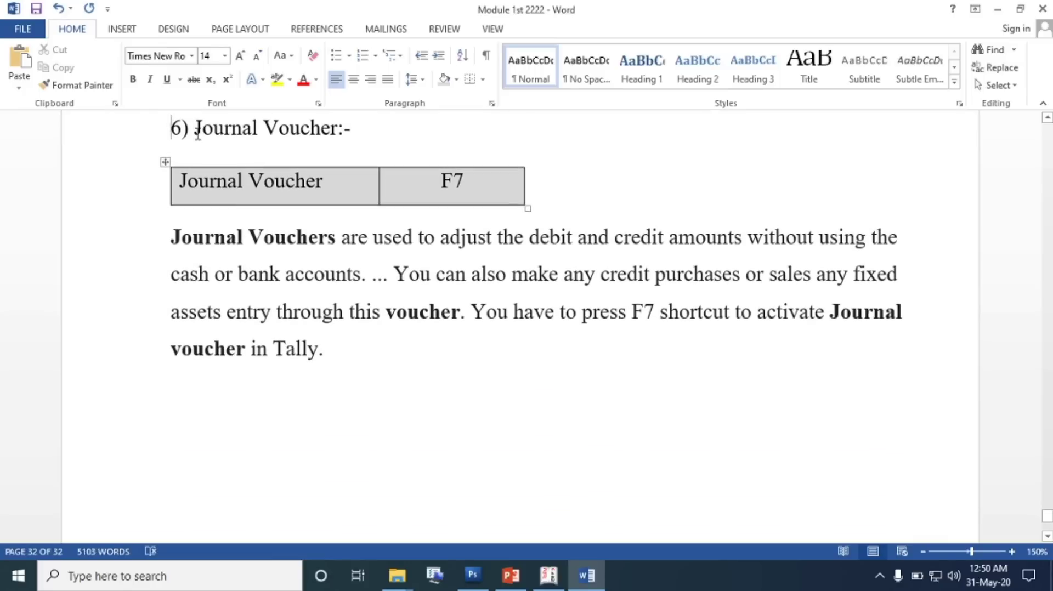
{"action": "left_click_drag", "start_coordinate": [278, 123], "coordinate": [340, 145]}
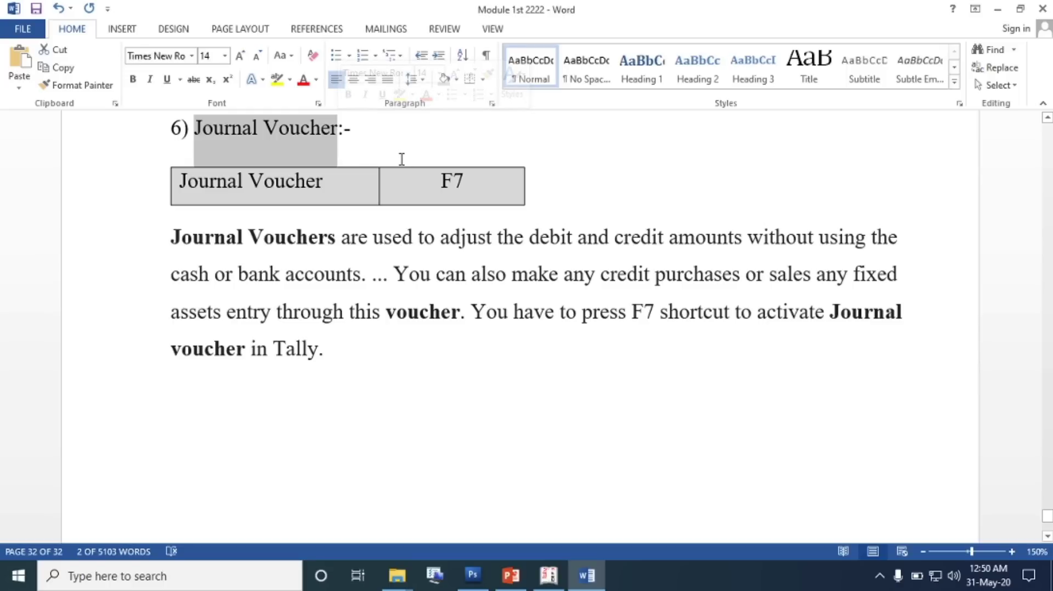
{"action": "left_click", "coordinate": [353, 140]}
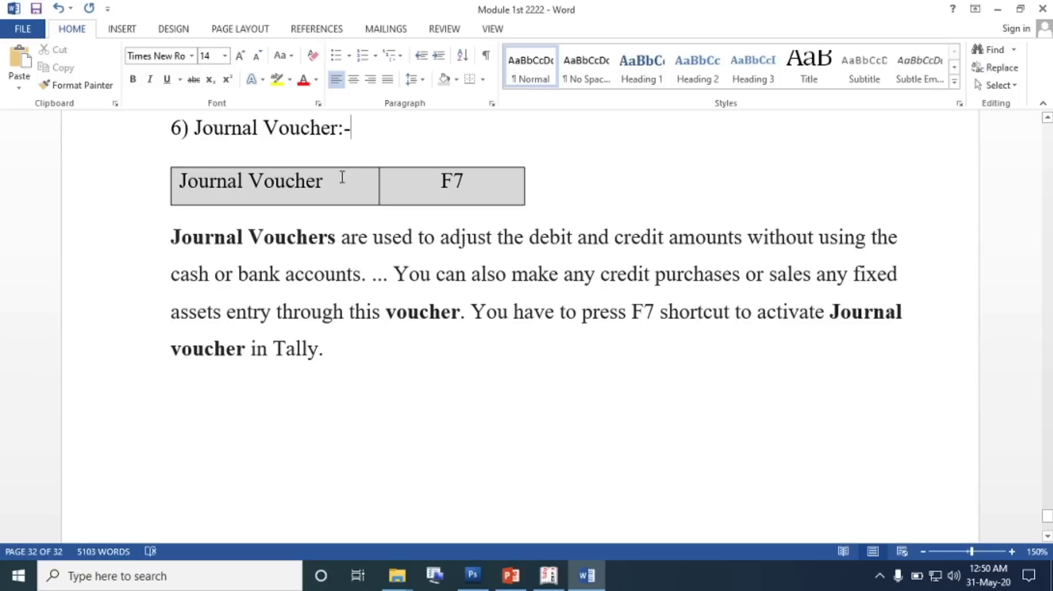
{"action": "left_click_drag", "start_coordinate": [321, 182], "coordinate": [196, 196]}
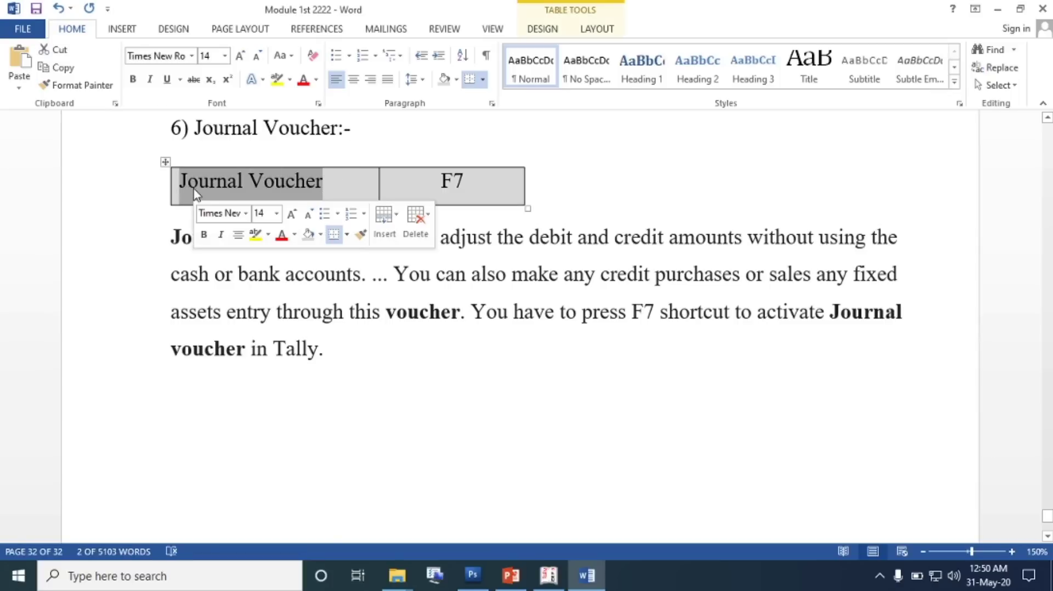
{"action": "left_click", "coordinate": [251, 186]}
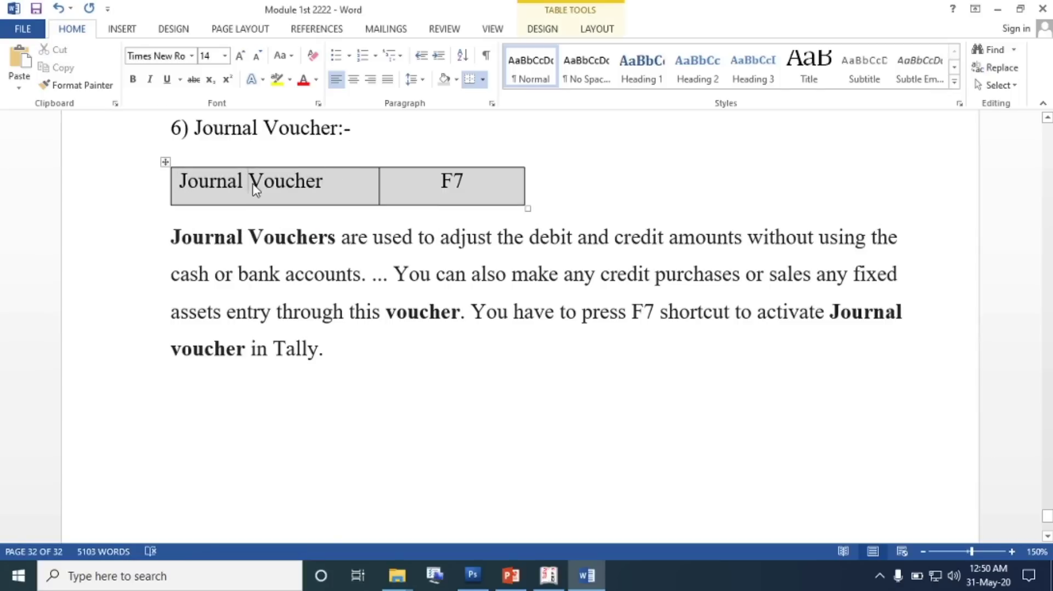
{"action": "left_click", "coordinate": [433, 181]}
{"action": "left_click_drag", "start_coordinate": [432, 181], "coordinate": [468, 182]}
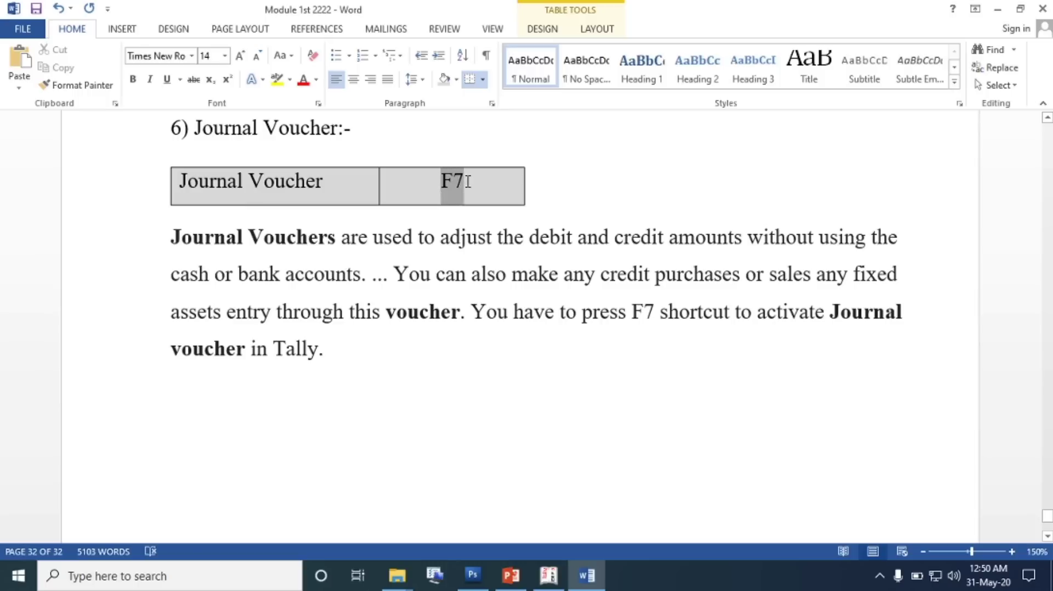
{"action": "left_click", "coordinate": [419, 198]}
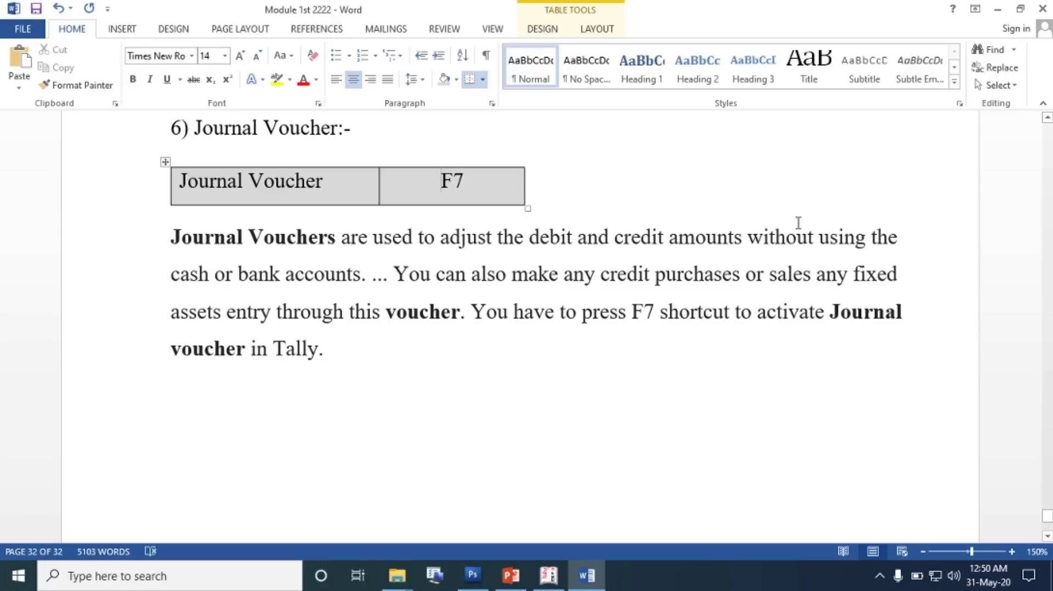
Read the paragraph explaining what Journal Vouchers are used for, including non-cash adjustments, credit purchases or sales, and fixed assets
{"action": "left_click", "coordinate": [378, 277]}
{"action": "mouse_move", "coordinate": [387, 274]}
{"action": "left_mouse_down"}
{"action": "mouse_move", "coordinate": [171, 274]}
{"action": "mouse_move", "coordinate": [367, 277]}
{"action": "left_mouse_up"}
{"action": "left_click", "coordinate": [496, 241]}
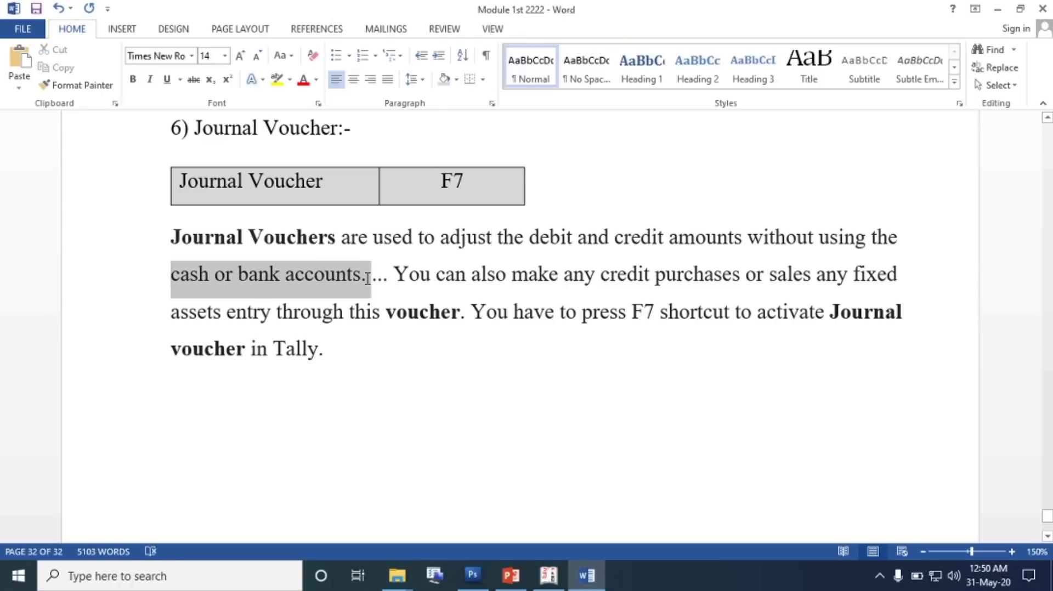
{"action": "left_click", "coordinate": [640, 236]}
{"action": "left_click_drag", "start_coordinate": [747, 237], "coordinate": [341, 242]}
{"action": "left_click", "coordinate": [287, 270]}
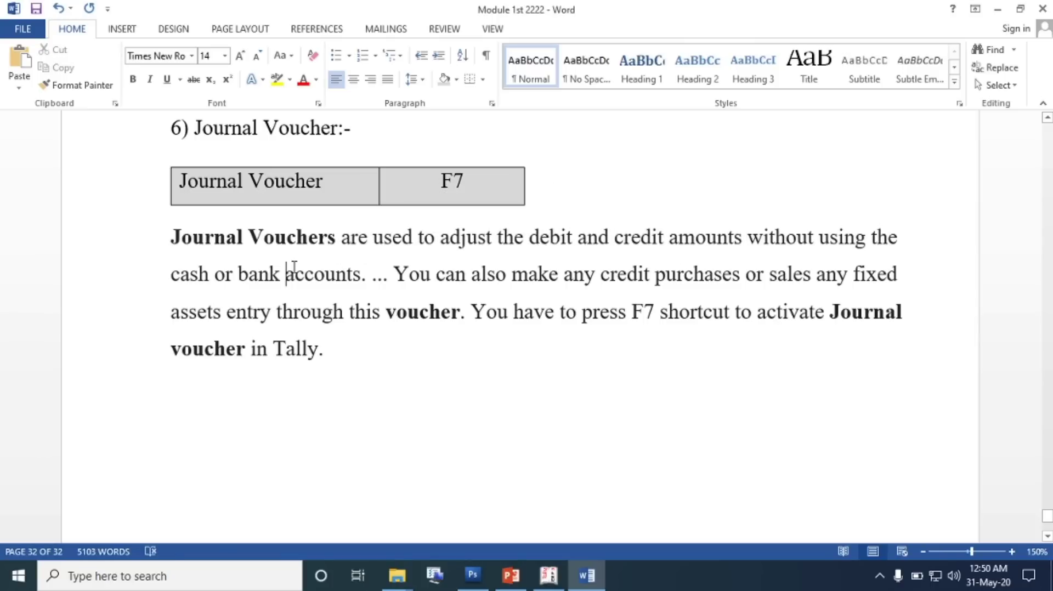
{"action": "left_click_drag", "start_coordinate": [171, 275], "coordinate": [384, 280]}
{"action": "left_click", "coordinate": [538, 282]}
{"action": "left_click_drag", "start_coordinate": [612, 277], "coordinate": [780, 286]}
{"action": "left_click_drag", "start_coordinate": [187, 182], "coordinate": [376, 182]}
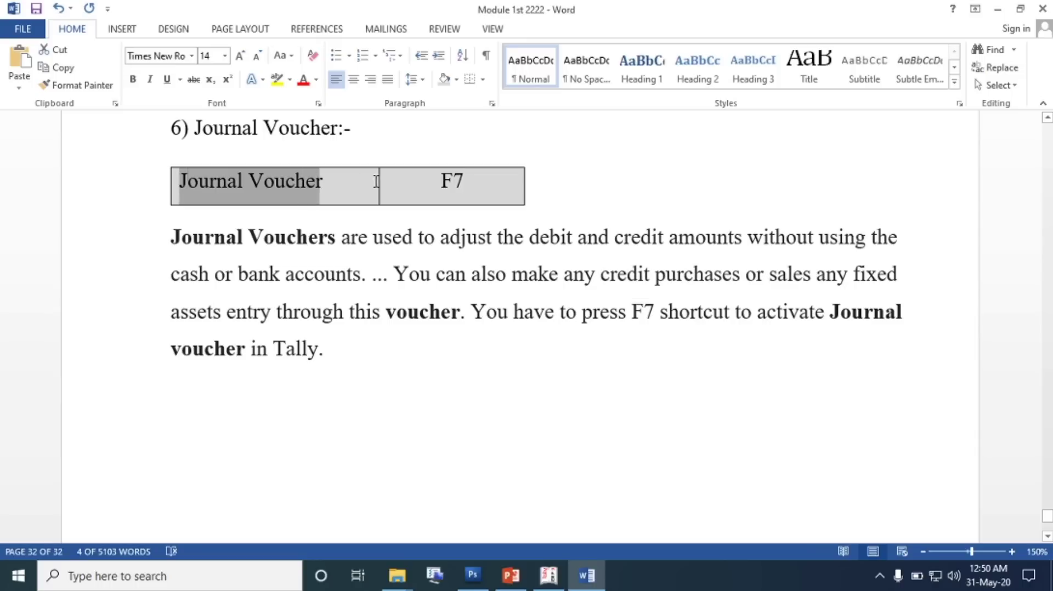
{"action": "left_click_drag", "start_coordinate": [868, 277], "coordinate": [441, 310]}
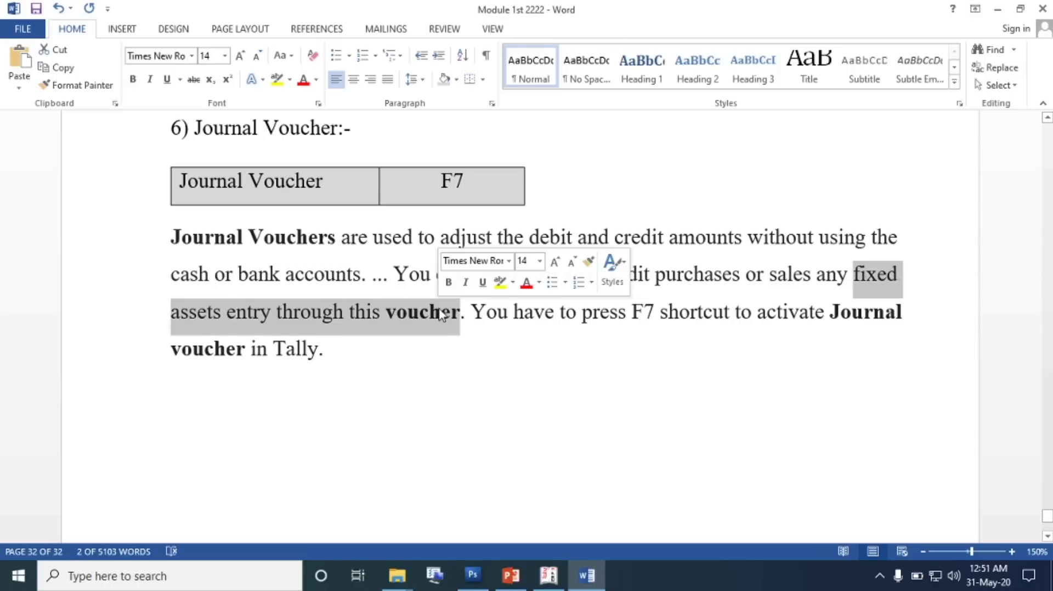
{"action": "left_click", "coordinate": [278, 314]}
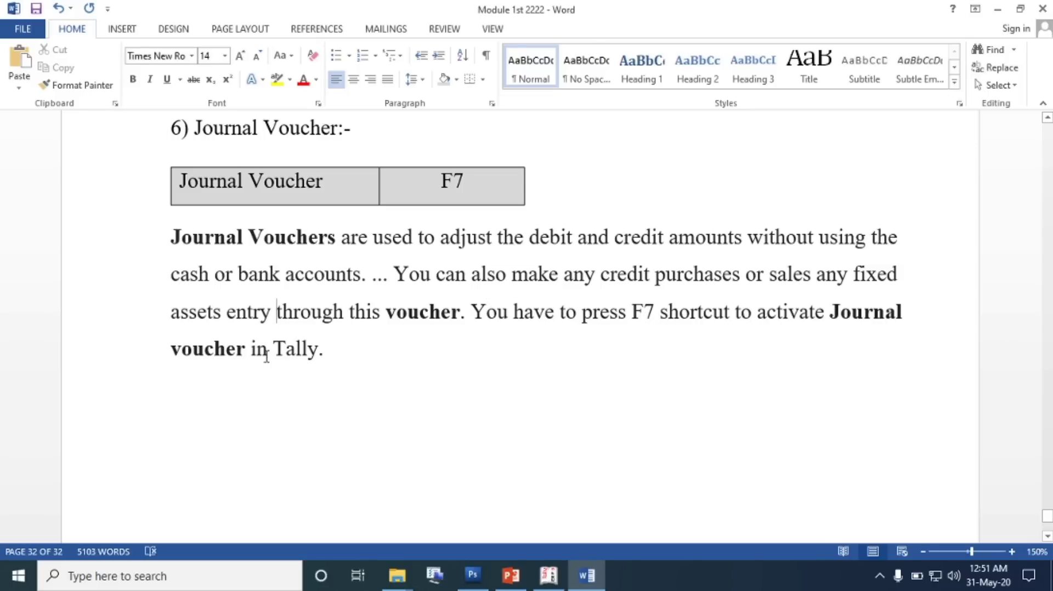
{"action": "left_click_drag", "start_coordinate": [244, 349], "coordinate": [347, 343]}
{"action": "left_click", "coordinate": [506, 436]}
{"action": "scroll", "coordinate": [517, 432], "scroll_direction": "up", "scroll_amount": 1}
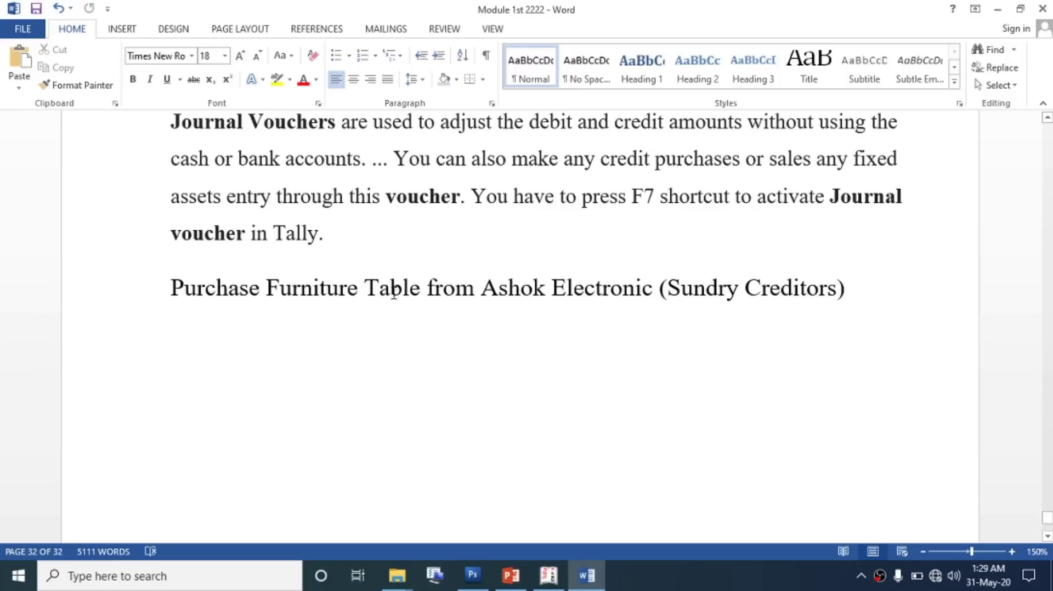
Examine the example transaction about purchasing a furniture table from Ashok Electronic (Sundry Creditors)
{"action": "left_click_drag", "start_coordinate": [427, 288], "coordinate": [597, 297]}
{"action": "left_click", "coordinate": [596, 290]}
{"action": "double_click", "coordinate": [585, 287]}
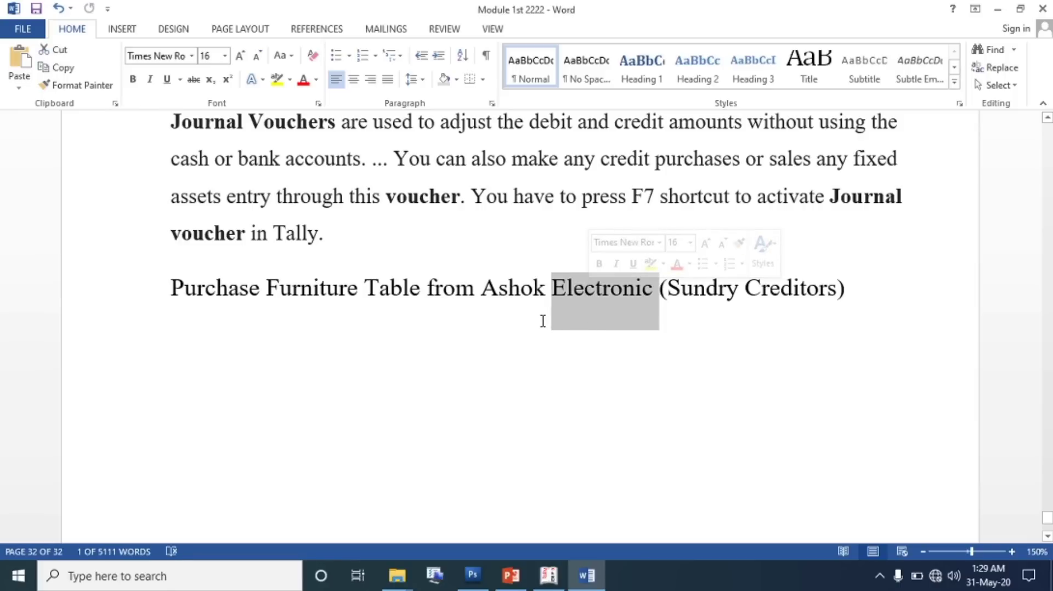
{"action": "left_click_drag", "start_coordinate": [269, 289], "coordinate": [390, 288]}
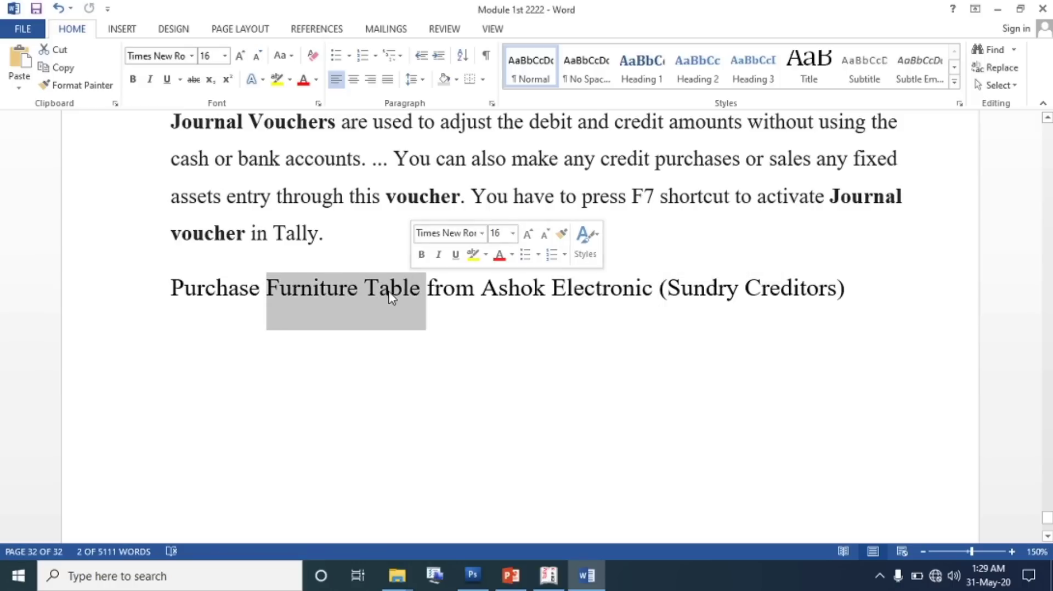
{"action": "left_click", "coordinate": [409, 364]}
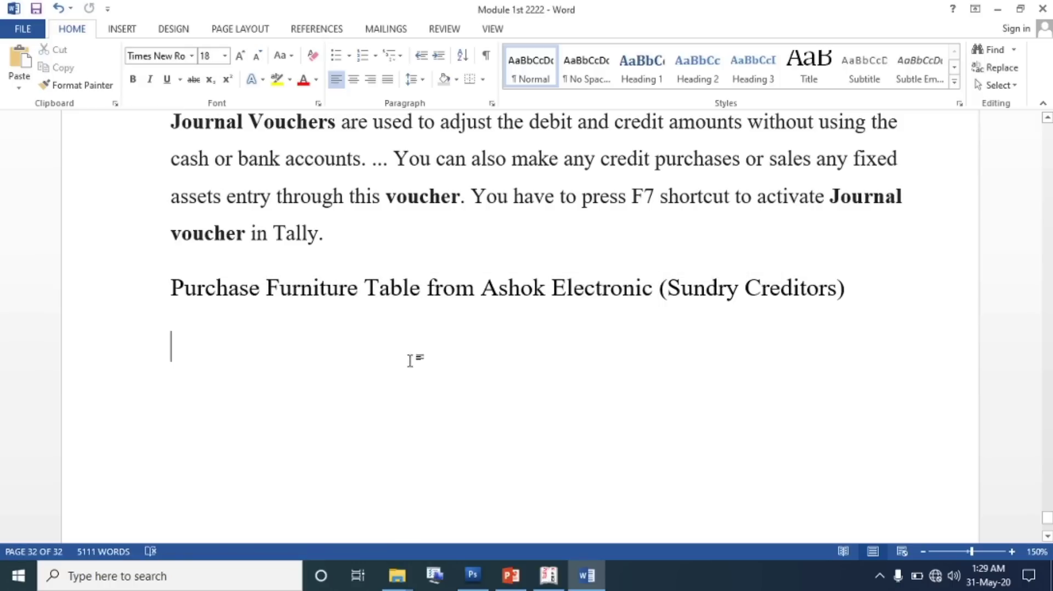
{"action": "left_click_drag", "start_coordinate": [171, 287], "coordinate": [802, 295]}
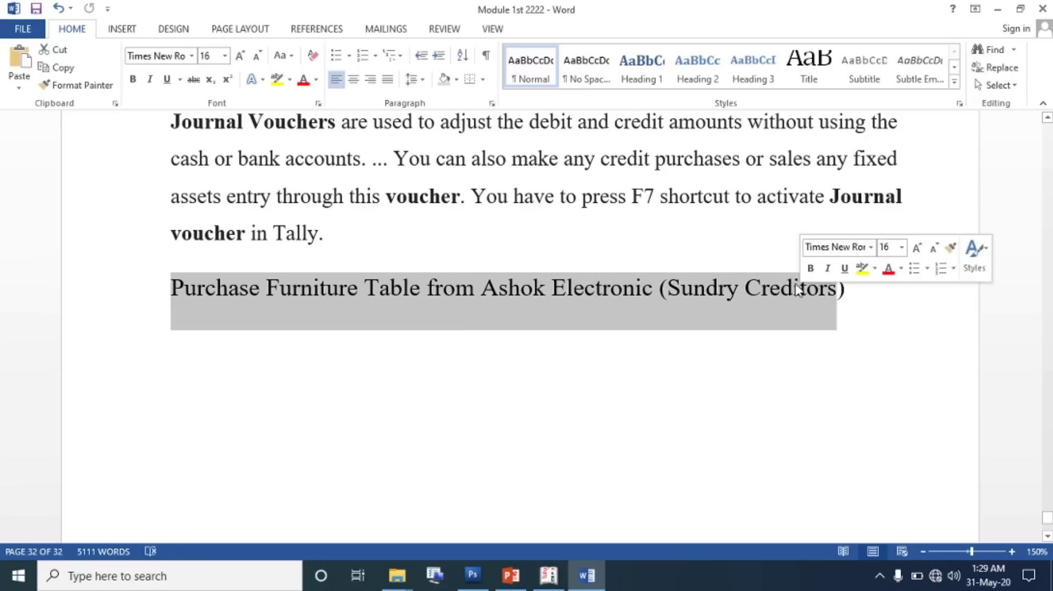
{"action": "left_click", "coordinate": [381, 290]}
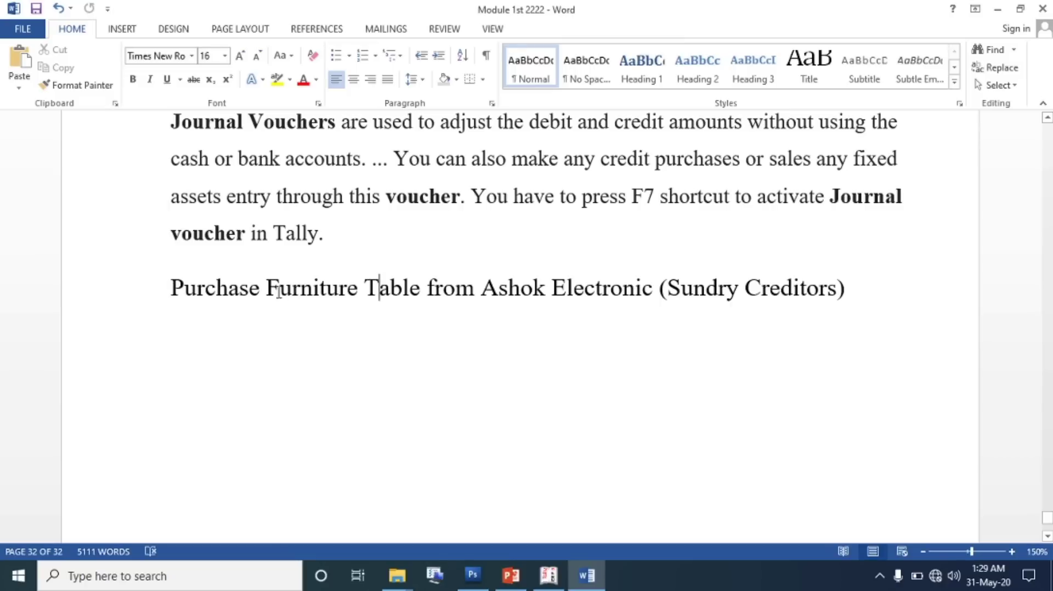
{"action": "left_click_drag", "start_coordinate": [267, 287], "coordinate": [426, 302]}
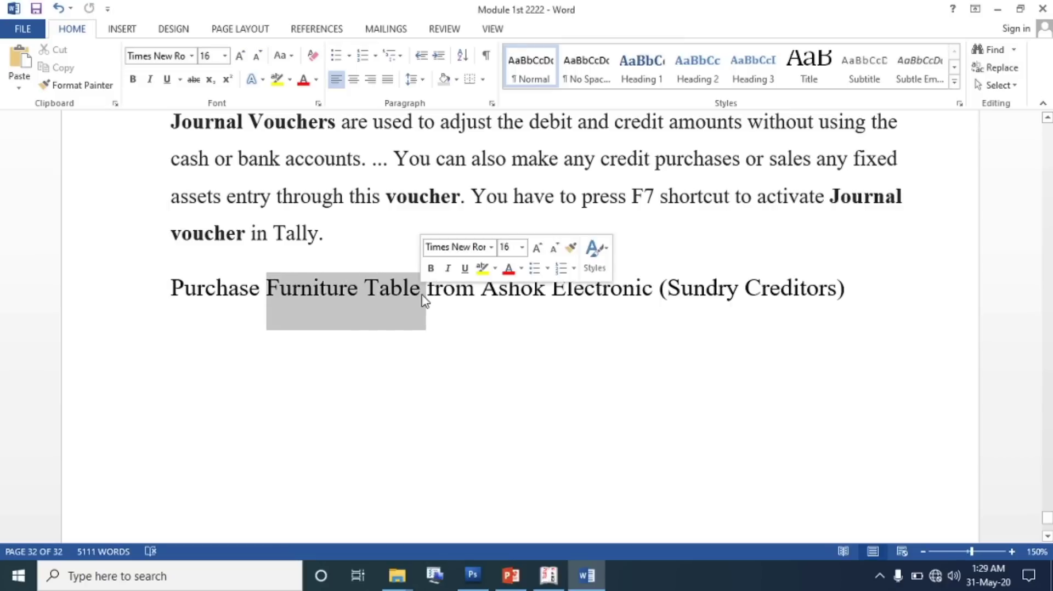
Add a second example line below the furniture purchase reading "Sold old computer" followed by the buyer's title and shortened name
{"action": "key", "text": "Down"}
{"action": "type", "text": "sold old comput"}
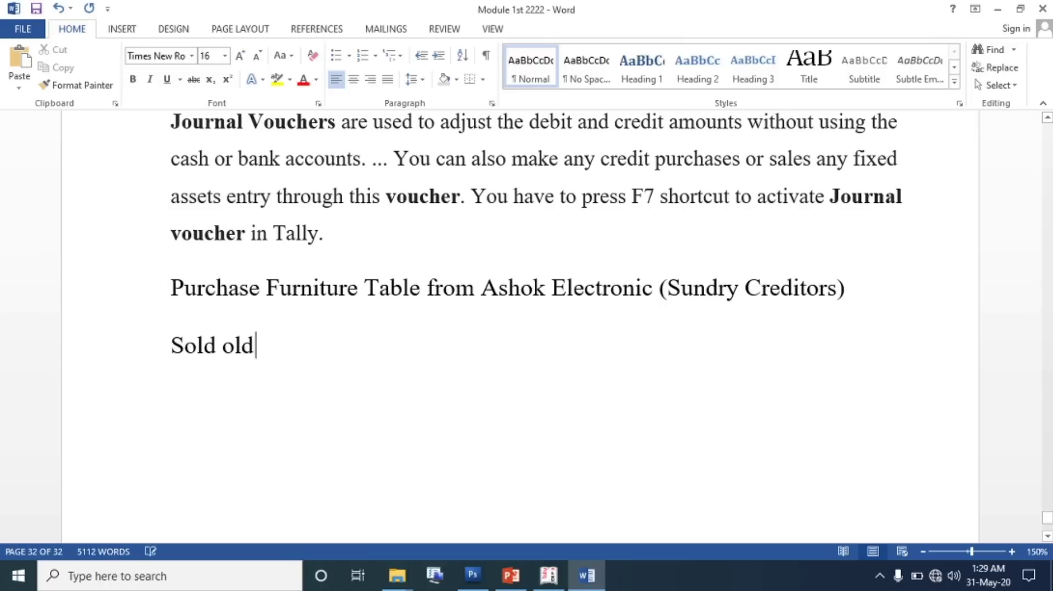
{"action": "type", "text": "er "}
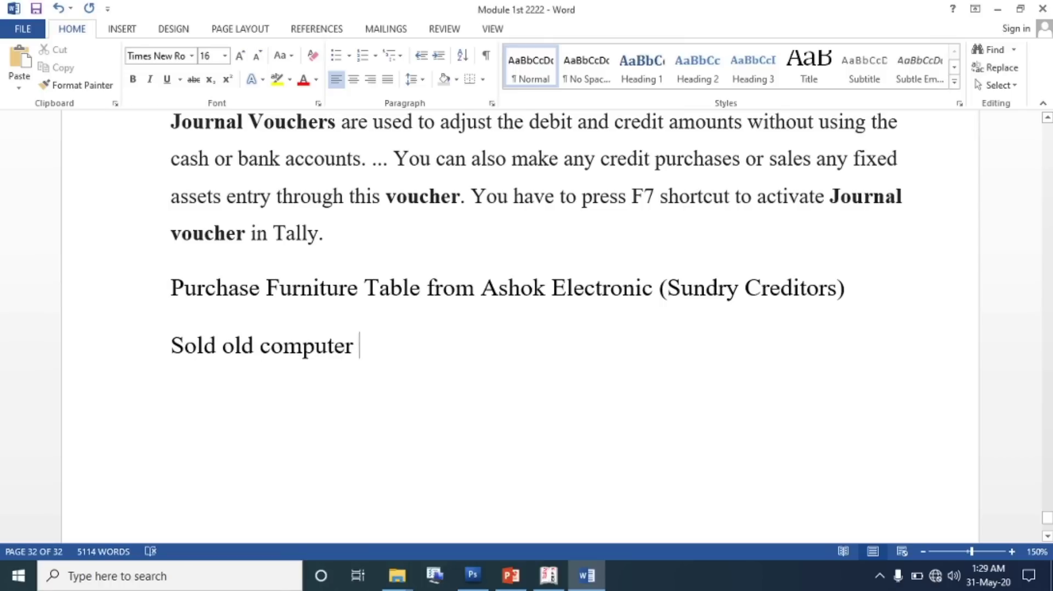
{"action": "type", "text": "mr radhakishan"}
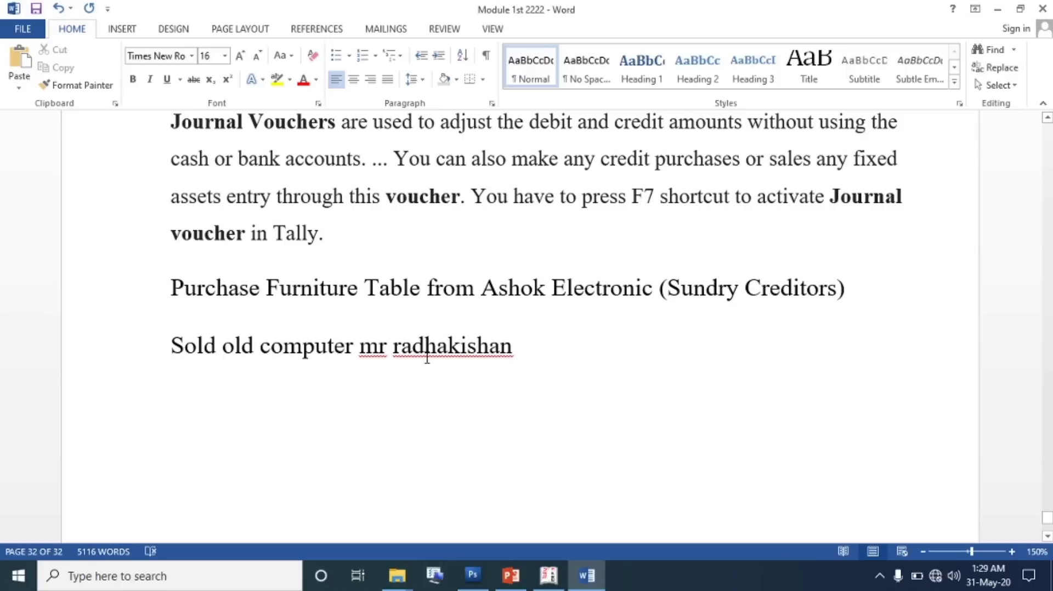
{"action": "left_click_drag", "start_coordinate": [445, 345], "coordinate": [394, 345]}
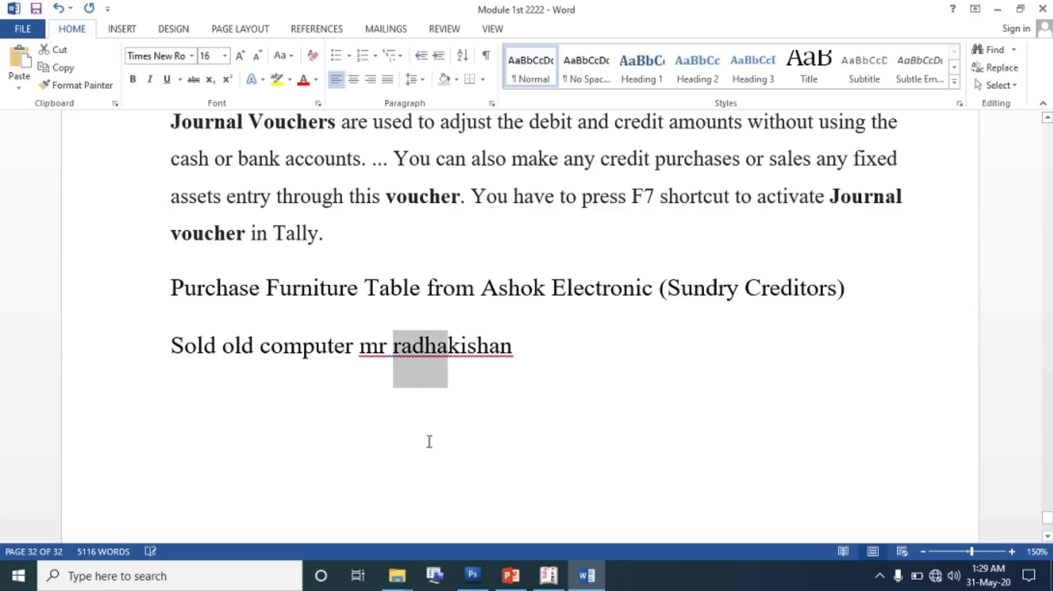
{"action": "key", "text": "BackSpace"}
{"action": "left_click", "coordinate": [515, 356]}
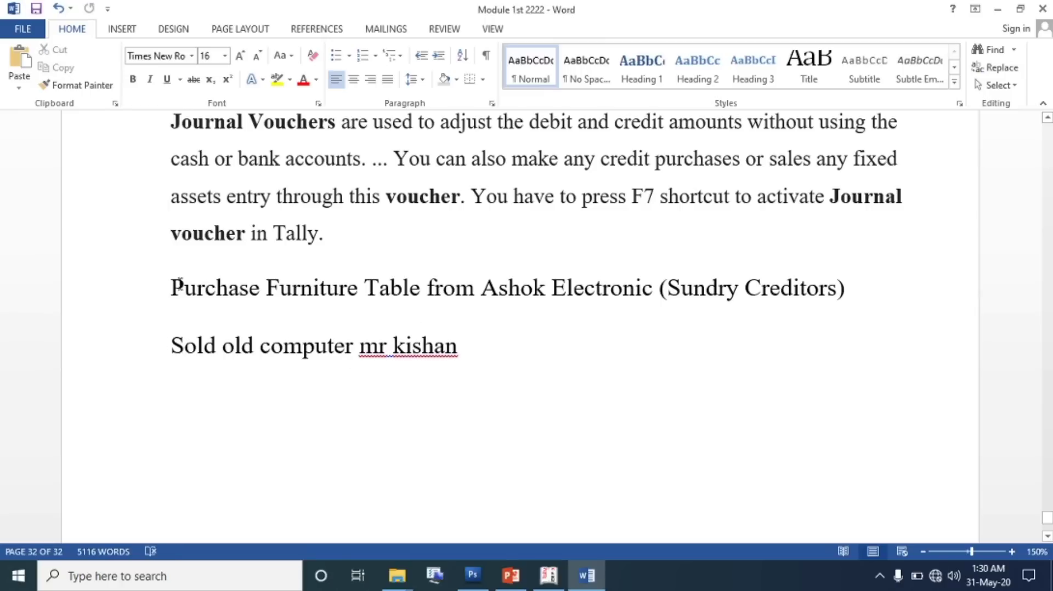
Compare the furniture purchase and old computer sale examples as fixed asset transactions
{"action": "left_click_drag", "start_coordinate": [179, 285], "coordinate": [513, 369]}
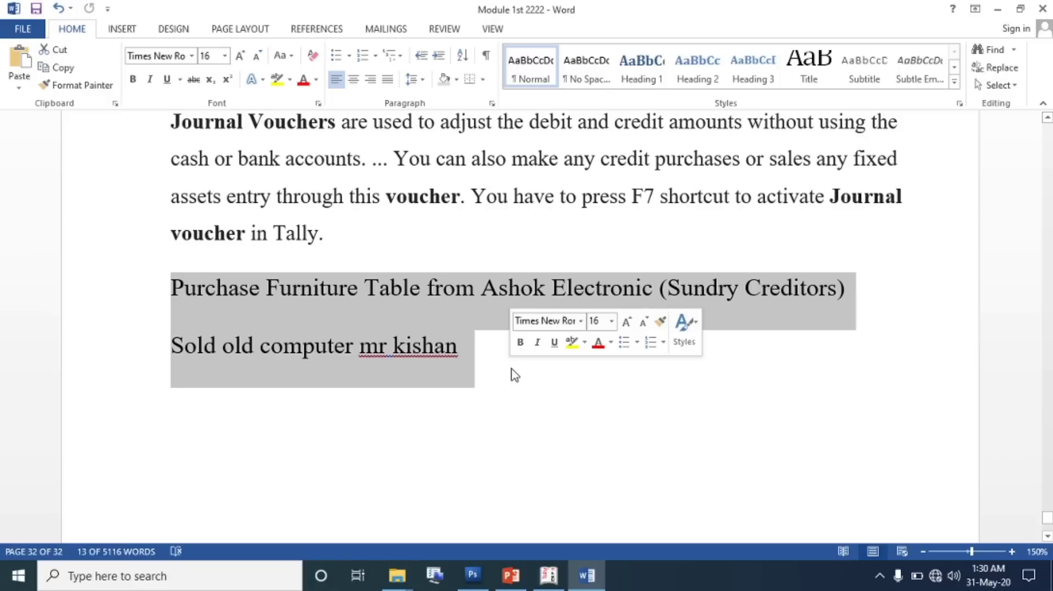
{"action": "left_click", "coordinate": [496, 393]}
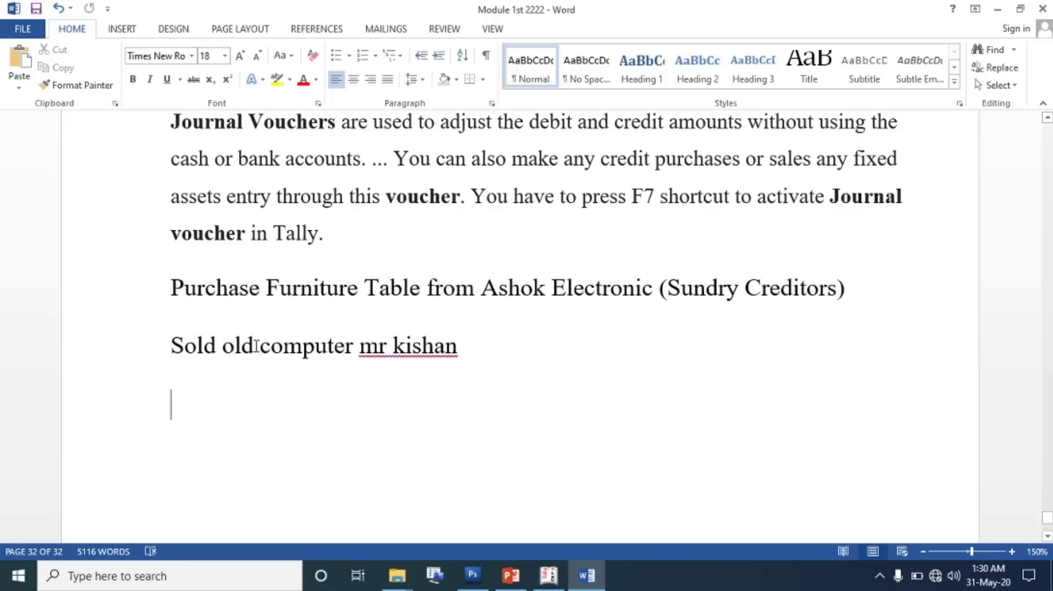
{"action": "left_click_drag", "start_coordinate": [175, 335], "coordinate": [325, 345]}
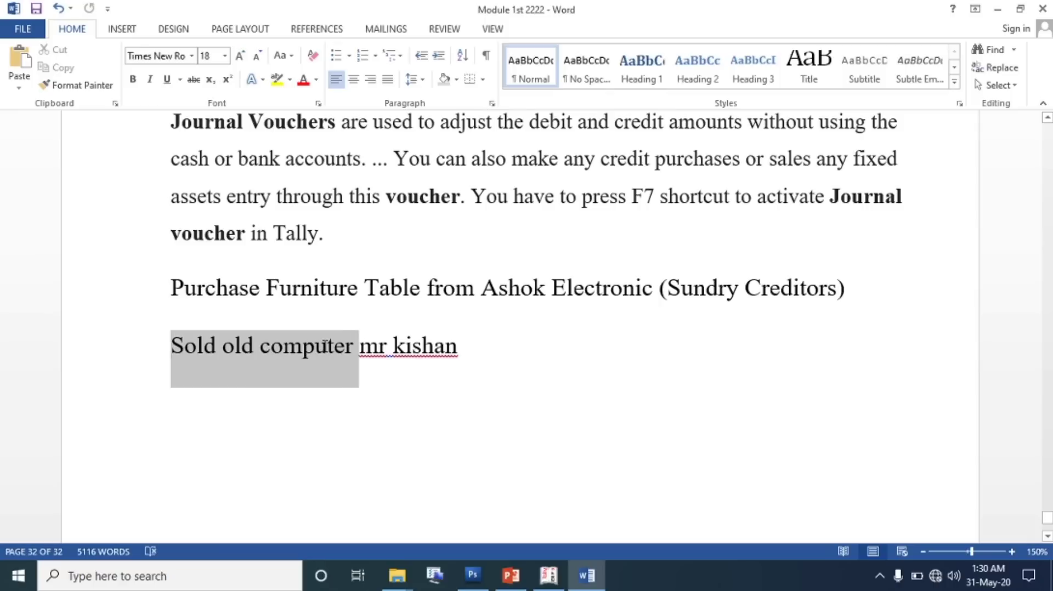
{"action": "left_click_drag", "start_coordinate": [269, 287], "coordinate": [418, 295]}
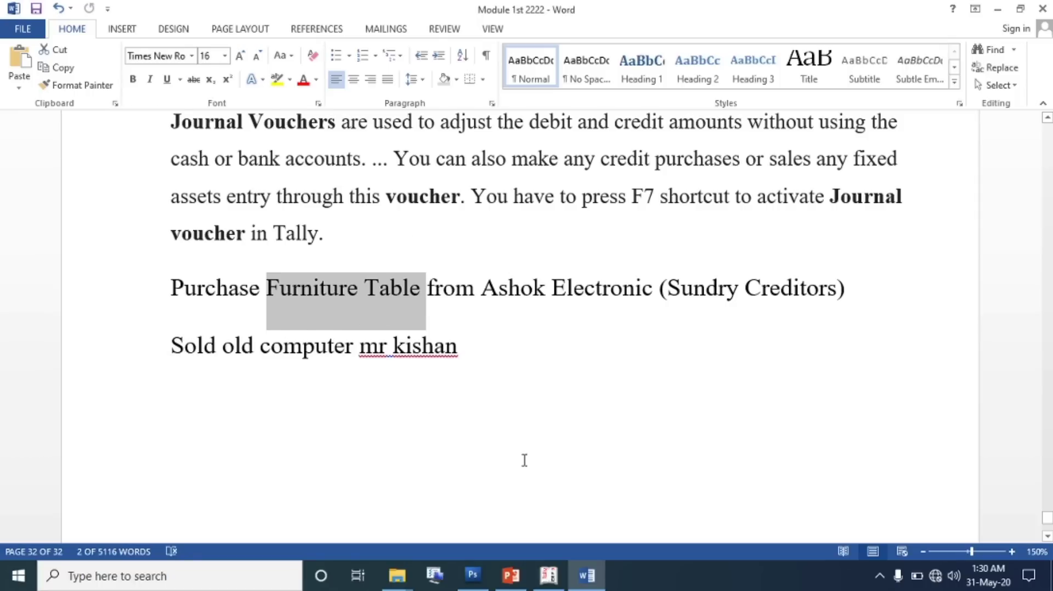
{"action": "left_click", "coordinate": [428, 369]}
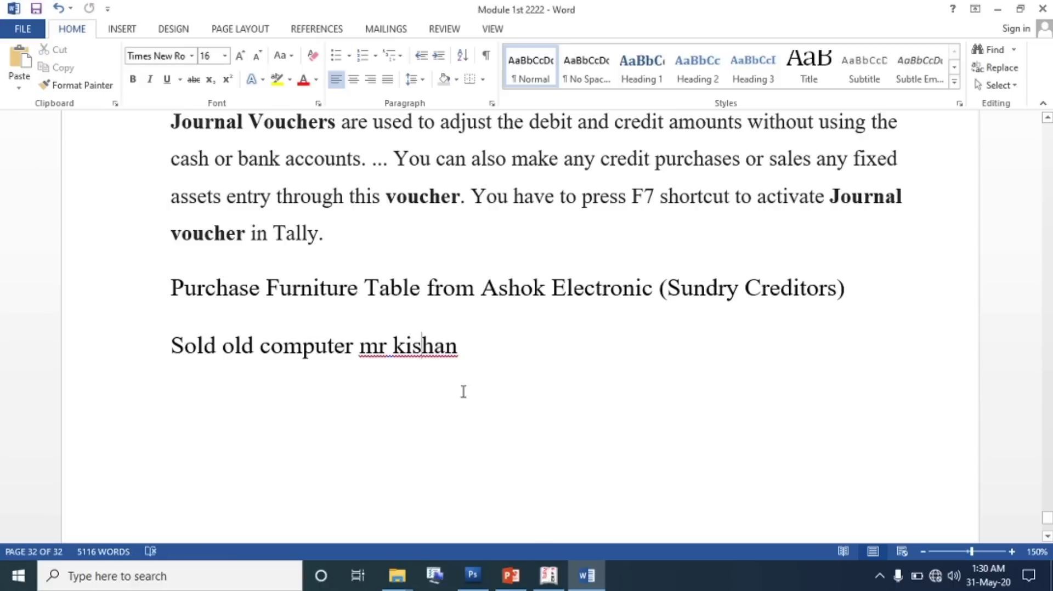
Switch to Tally.ERP 9 and open Accounting Vouchers from the Gateway of Tally
{"action": "mouse_move", "coordinate": [548, 573]}
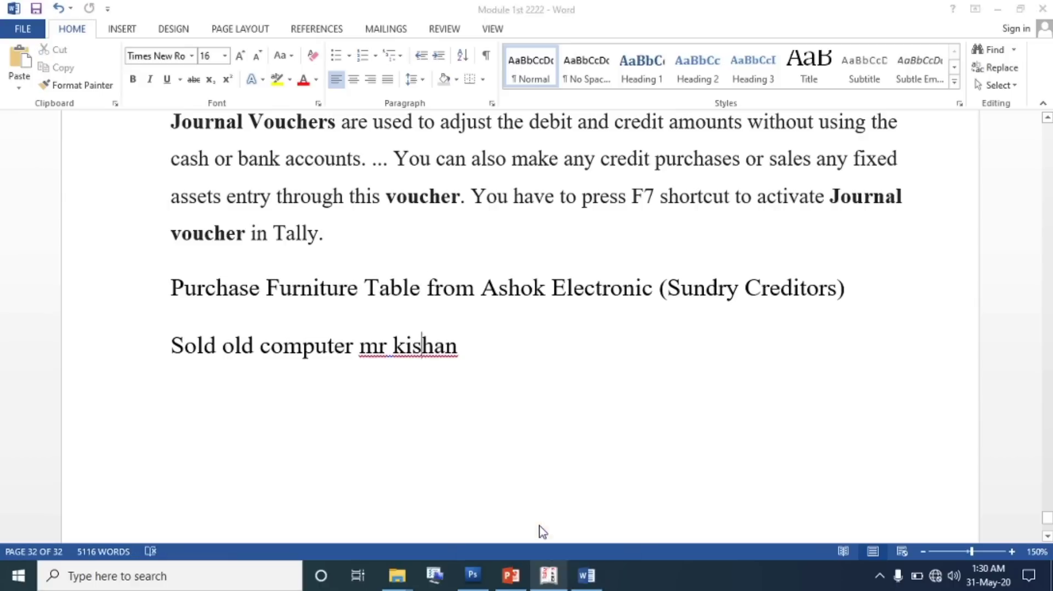
{"action": "left_click", "coordinate": [542, 532]}
{"action": "left_click", "coordinate": [749, 204]}
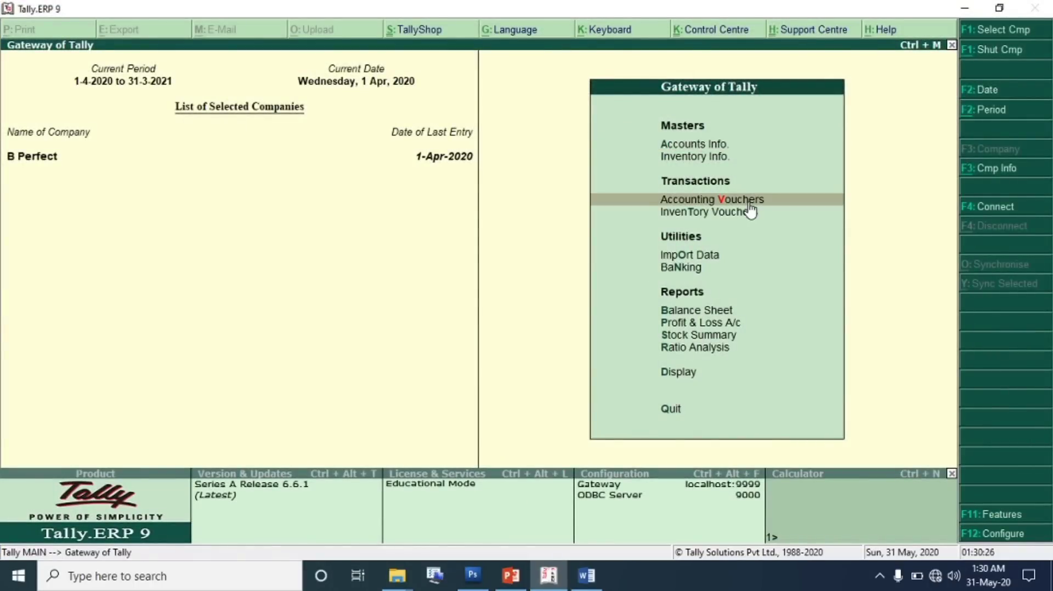
{"action": "left_click", "coordinate": [750, 209]}
Browse the recorded sales vouchers, then move forward to a blank credit note entry
{"action": "key", "text": "Page_Up"}
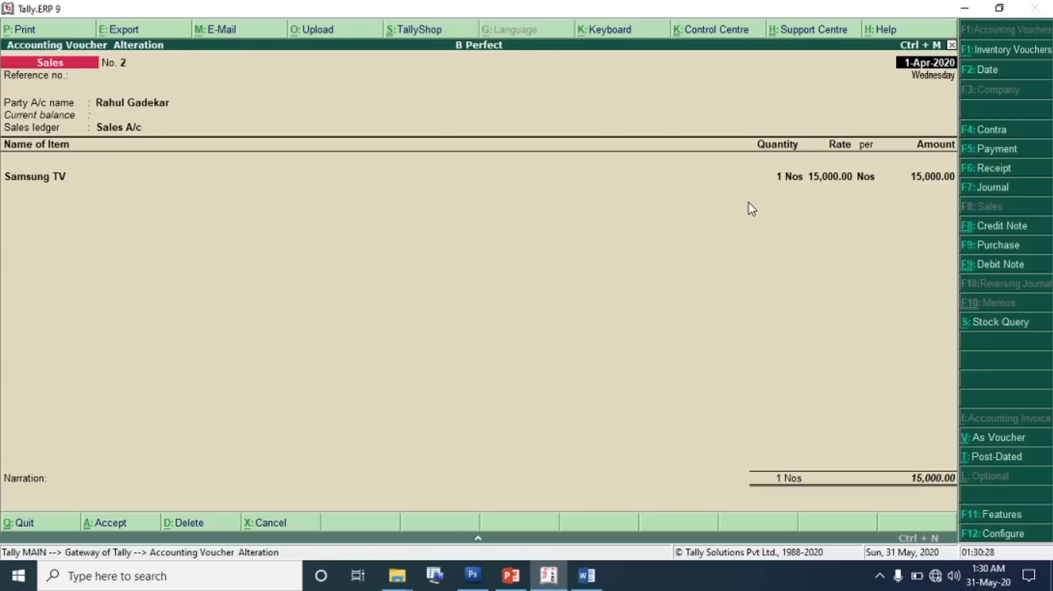
{"action": "key", "text": "Page_Up"}
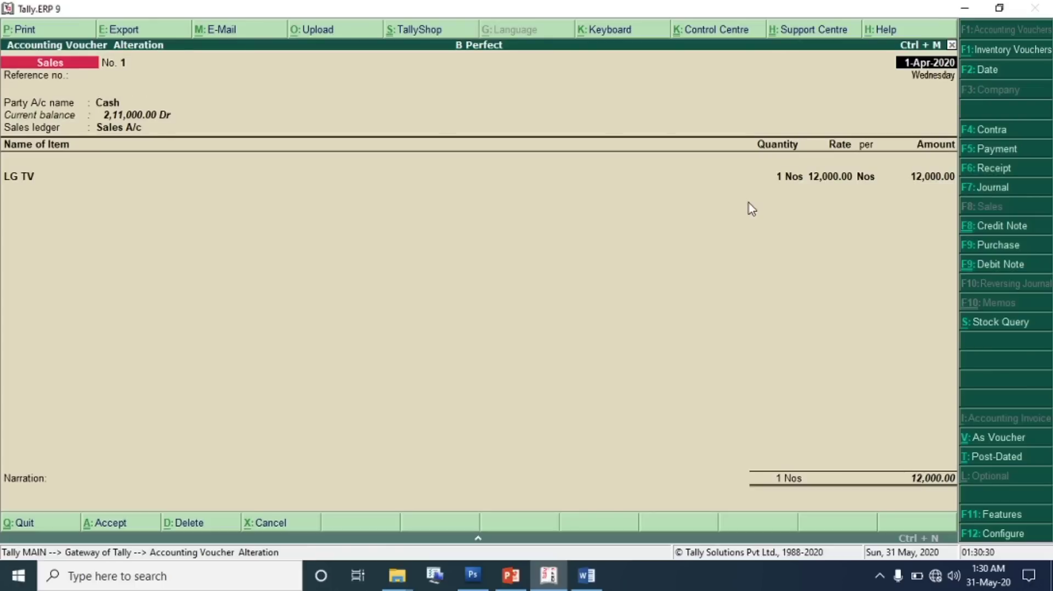
{"action": "key", "text": "Page_Down"}
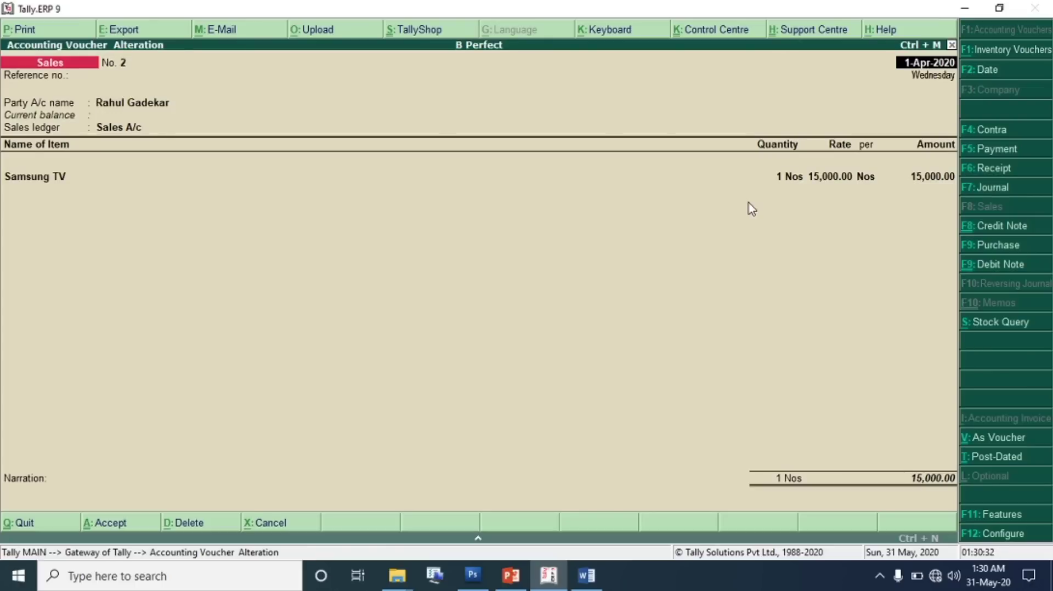
{"action": "key", "text": "Page_Down"}
{"action": "key", "text": "Page_Down"}
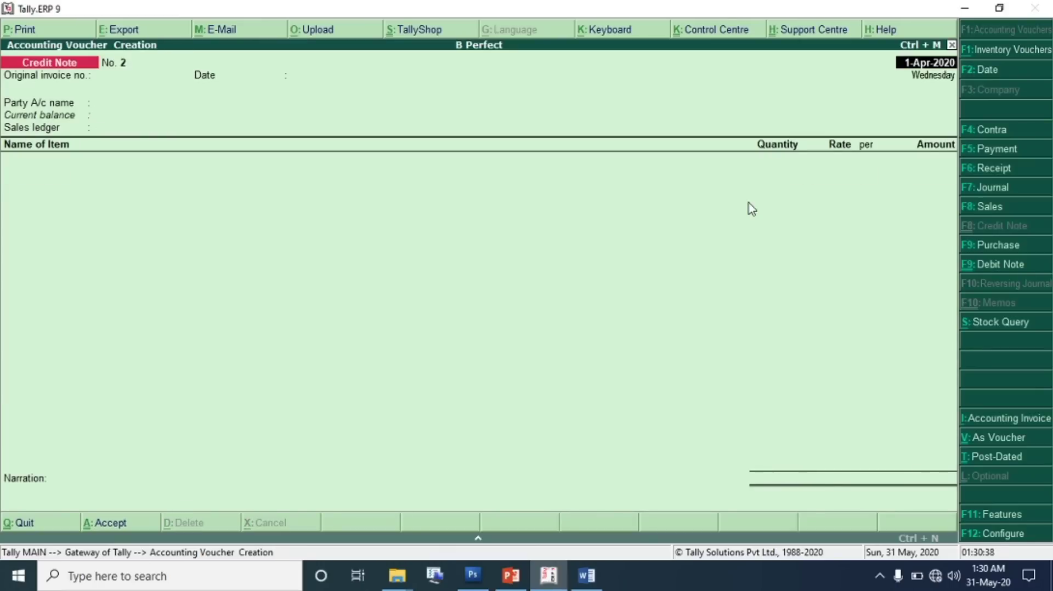
Open a blank Journal voucher, and switch back to Word to review the supplier in the furniture purchase example
{"action": "key", "text": "F7"}
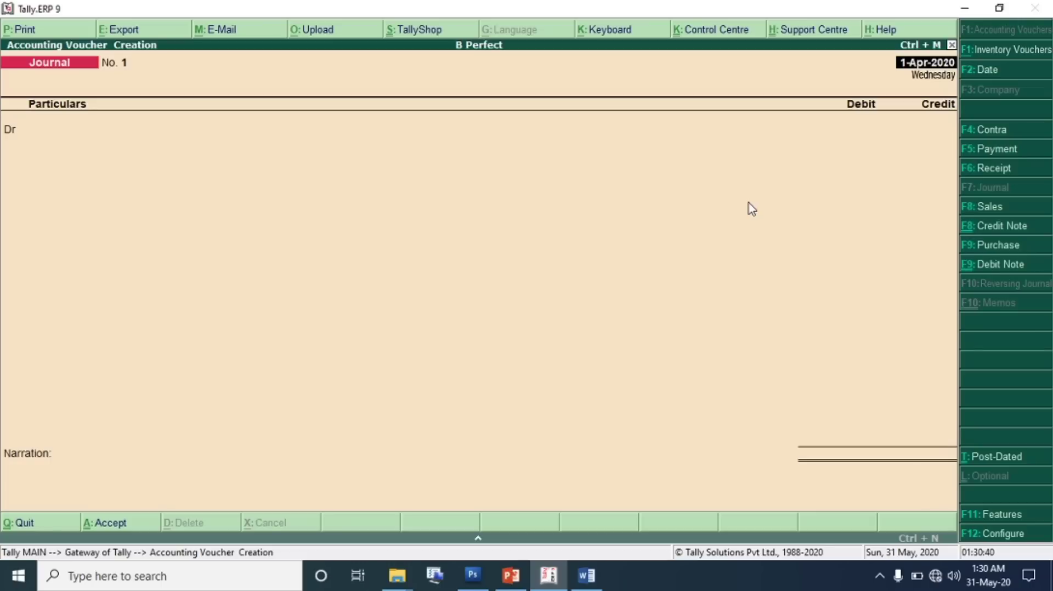
{"action": "left_click", "coordinate": [587, 575]}
{"action": "left_click_drag", "start_coordinate": [266, 288], "coordinate": [618, 288]}
{"action": "left_click", "coordinate": [563, 302]}
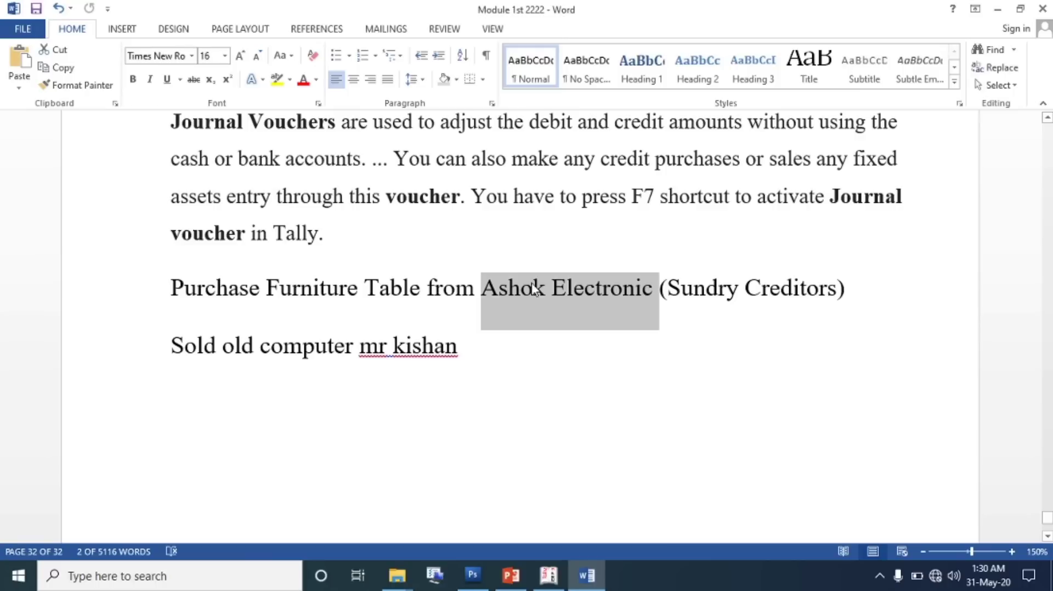
{"action": "scroll", "coordinate": [708, 274], "scroll_direction": "up", "scroll_amount": 1}
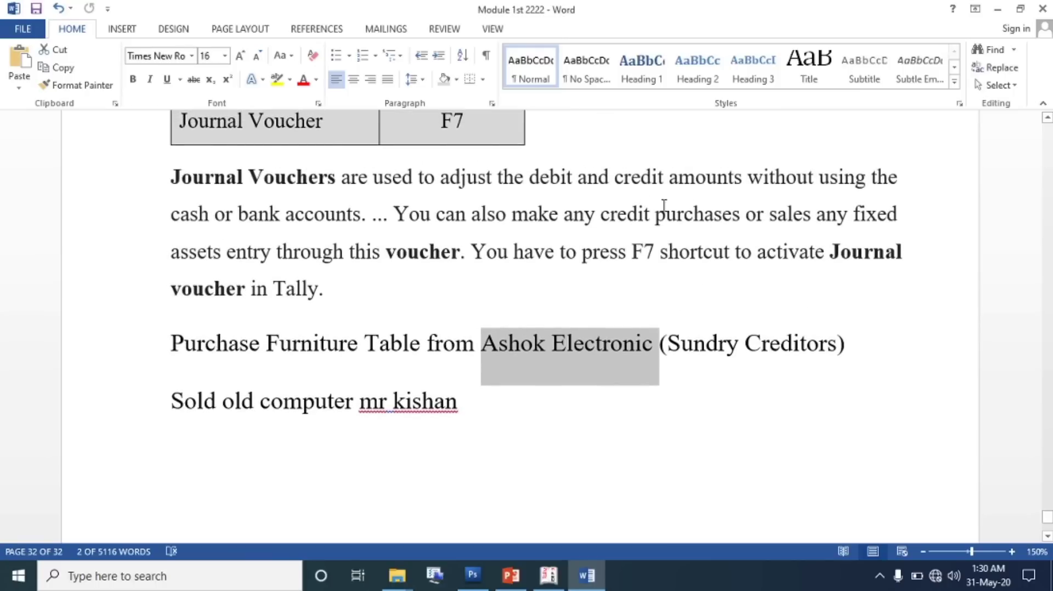
Copy the words "credit purchases" from the Journal Vouchers paragraph
{"action": "left_click", "coordinate": [601, 214]}
{"action": "left_click_drag", "start_coordinate": [601, 214], "coordinate": [653, 215]}
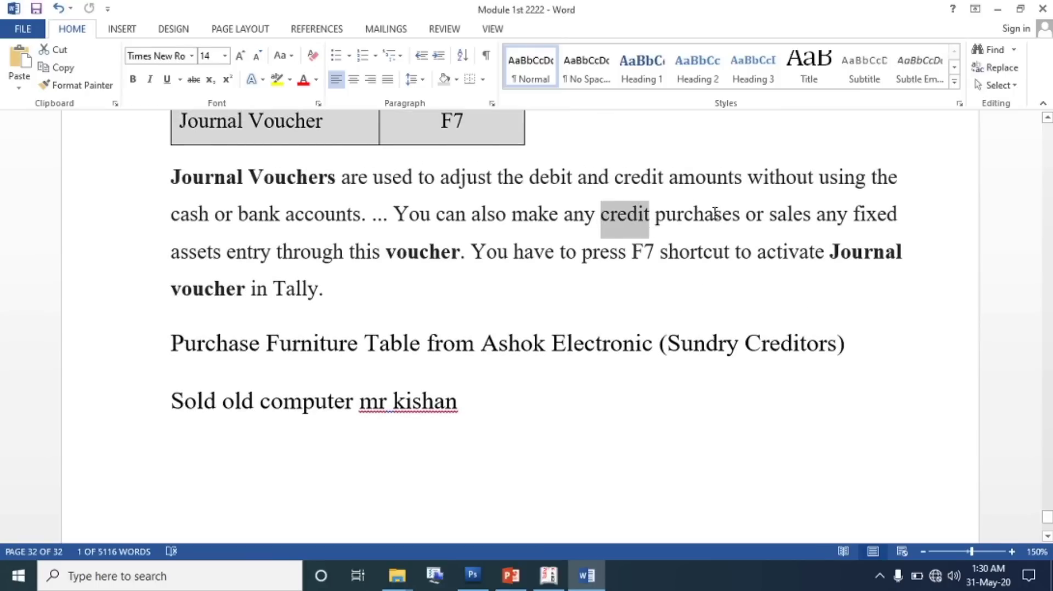
{"action": "left_click", "coordinate": [741, 214]}
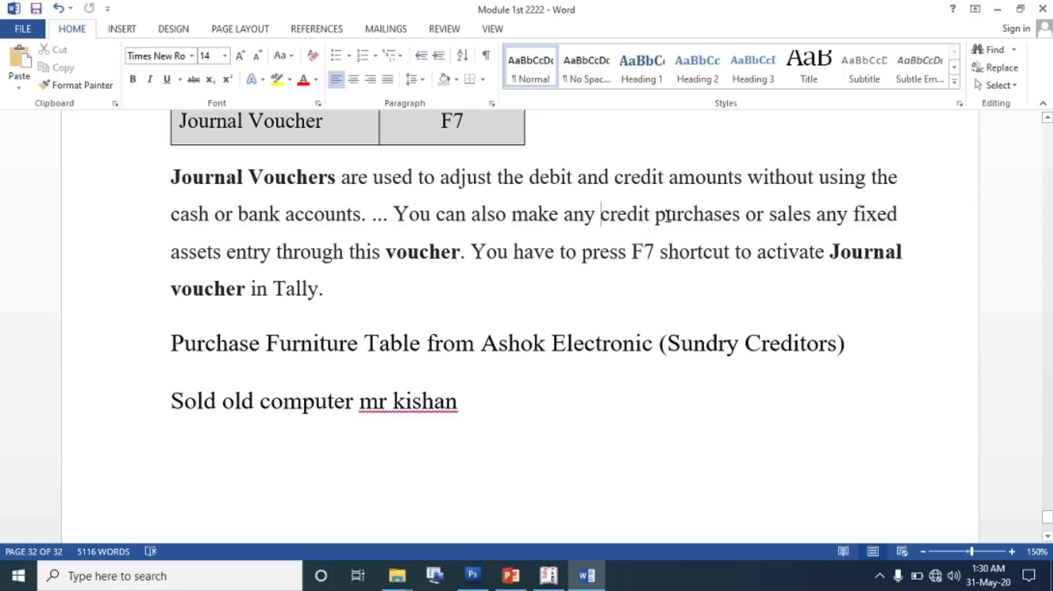
{"action": "left_click_drag", "start_coordinate": [604, 214], "coordinate": [713, 215]}
{"action": "key", "text": "ctrl+c"}
{"action": "left_click", "coordinate": [172, 401]}
{"action": "key", "text": "ctrl+v"}
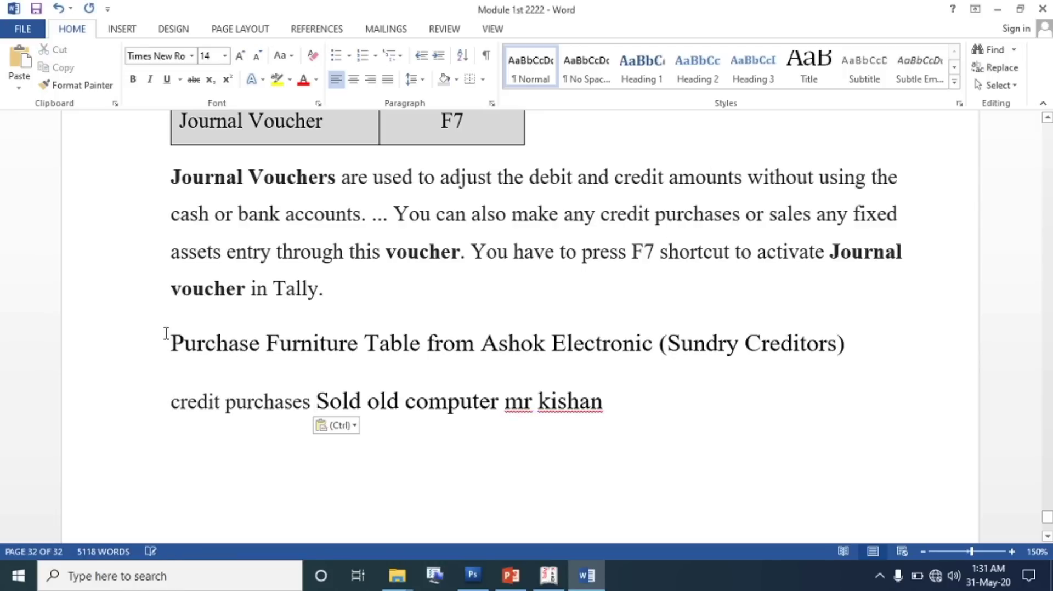
{"action": "key", "text": "ctrl+z"}
Paste "credit purchases" as its own heading line above the furniture table purchase example
{"action": "left_click", "coordinate": [167, 342]}
{"action": "key", "text": "ctrl+v"}
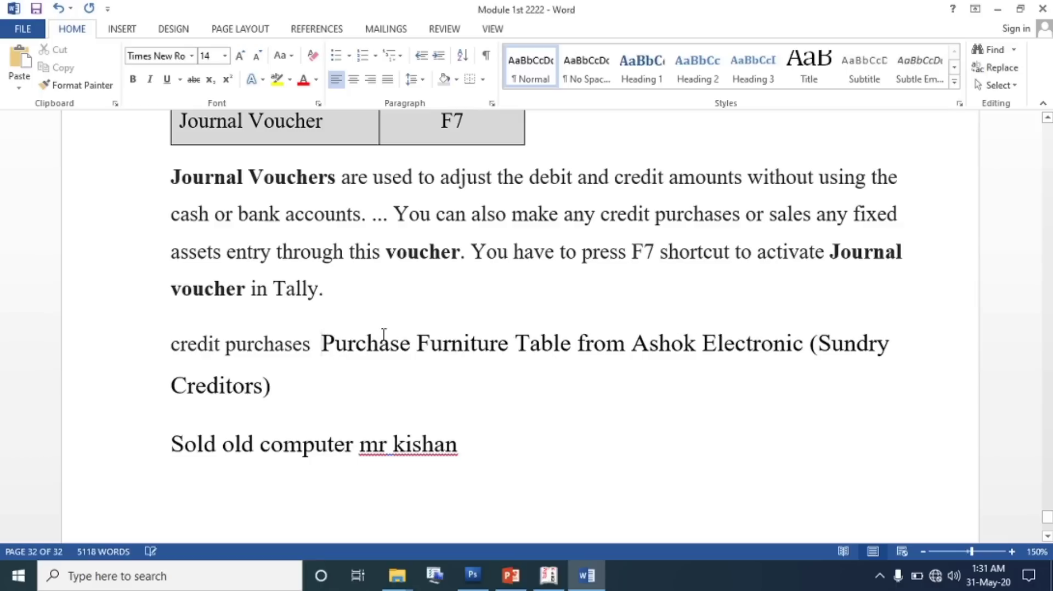
{"action": "key", "text": "Return"}
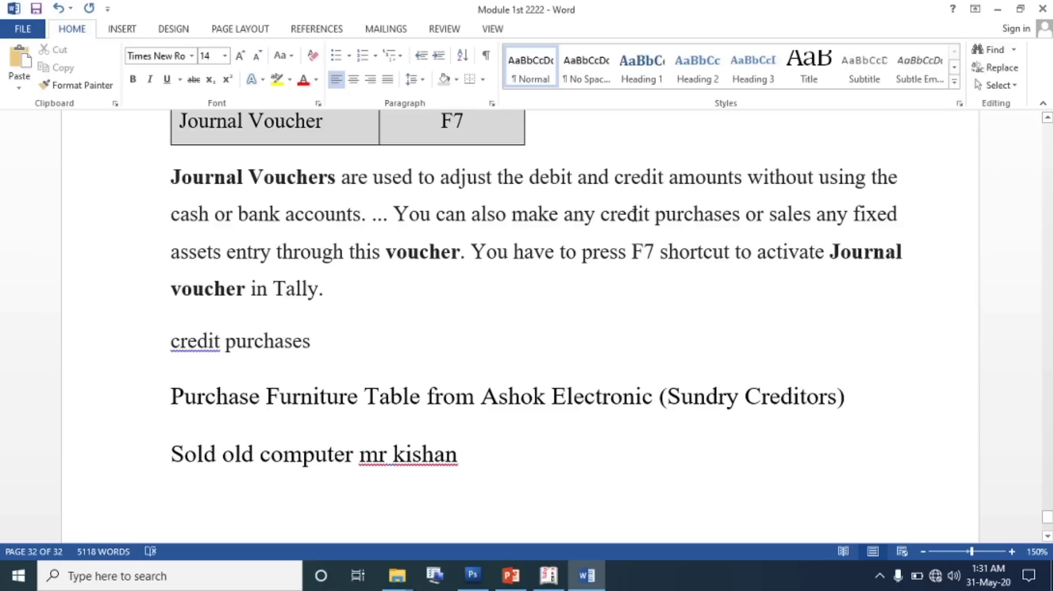
Add a "credit sales" heading line above the old computer sale example, using the words copied from the paragraph
{"action": "double_click", "coordinate": [635, 214]}
{"action": "double_click", "coordinate": [778, 214], "text": "ctrl"}
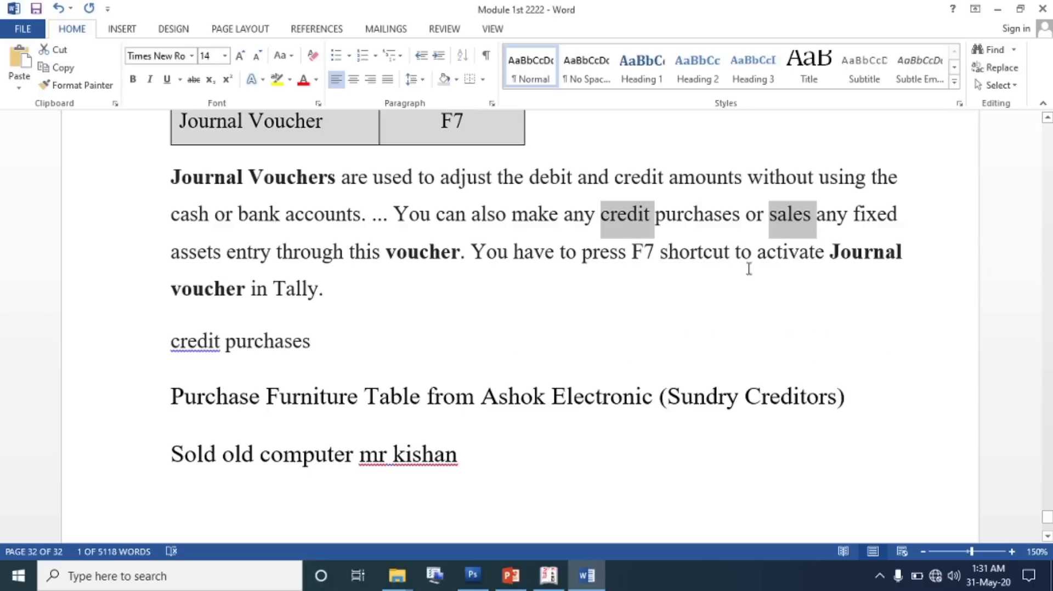
{"action": "key", "text": "ctrl+c"}
{"action": "left_click", "coordinate": [171, 454]}
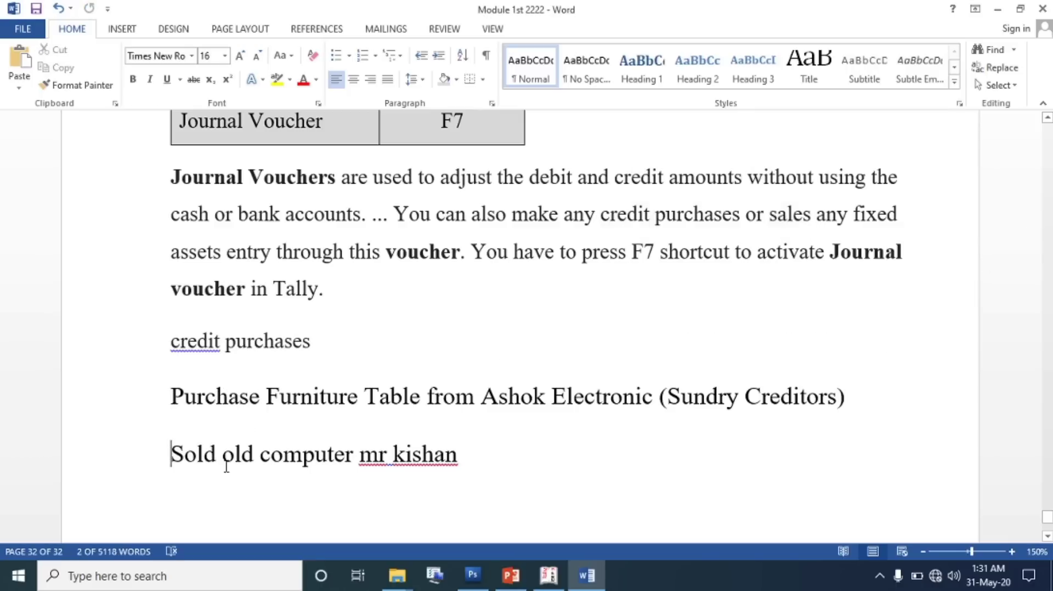
{"action": "key", "text": "ctrl+v"}
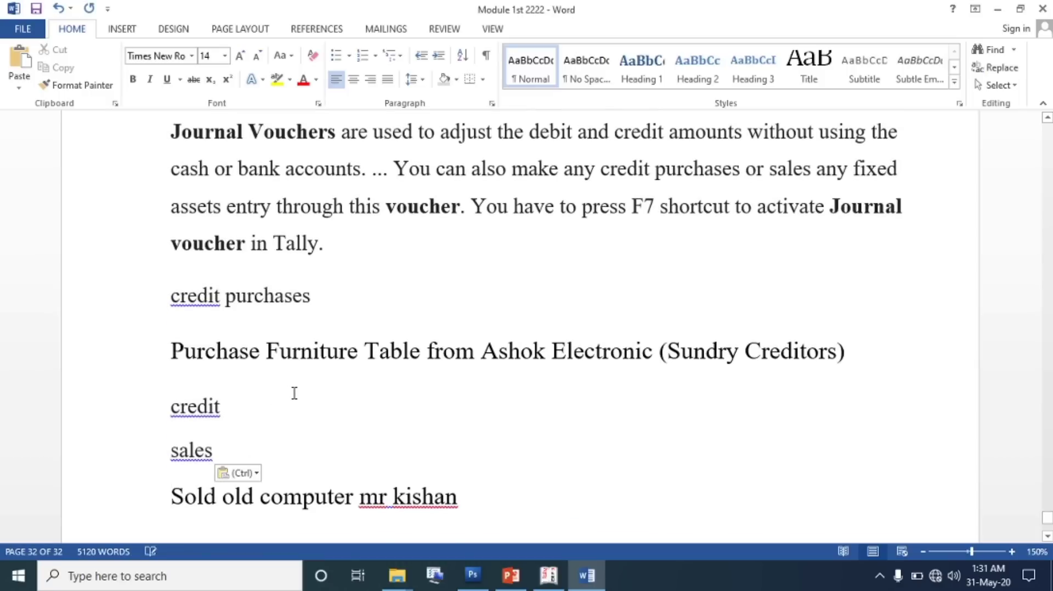
{"action": "key", "text": "Delete"}
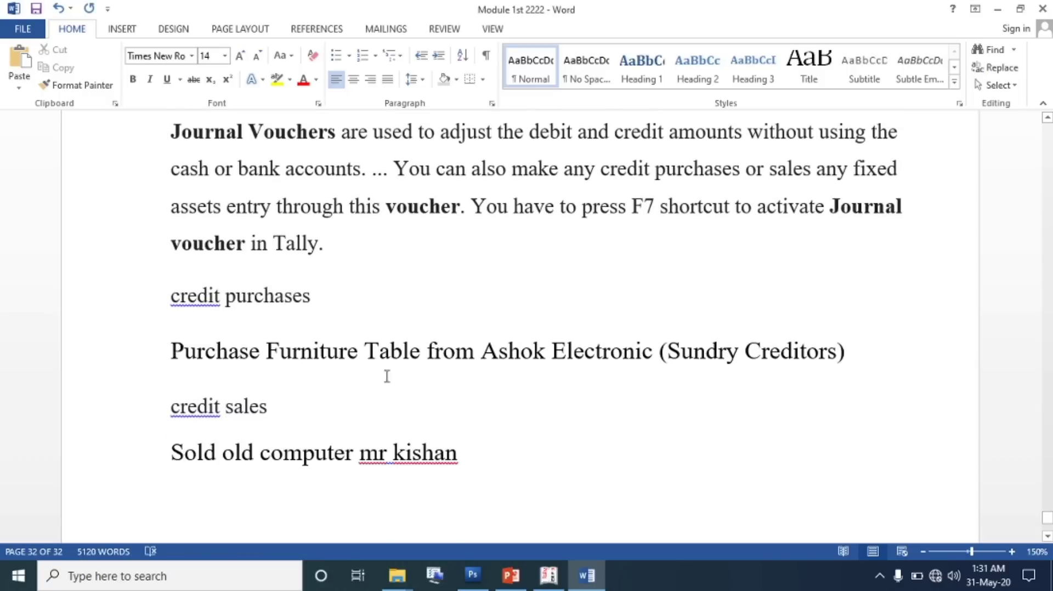
Review the "credit purchases" heading and the furniture table example below it
{"action": "left_click_drag", "start_coordinate": [172, 296], "coordinate": [309, 305]}
{"action": "left_click_drag", "start_coordinate": [364, 351], "coordinate": [389, 351]}
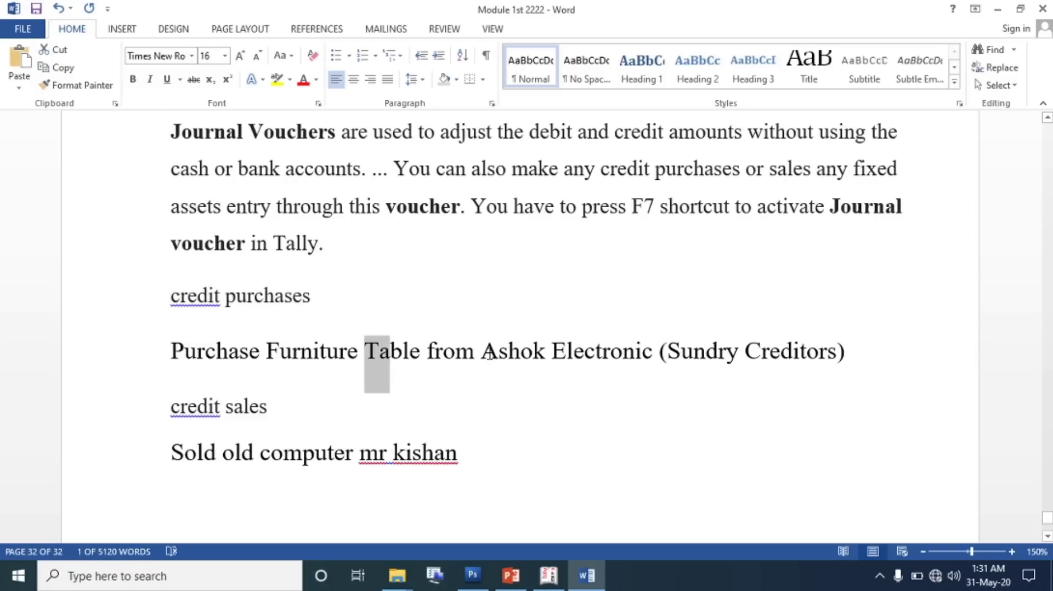
{"action": "left_click", "coordinate": [420, 353]}
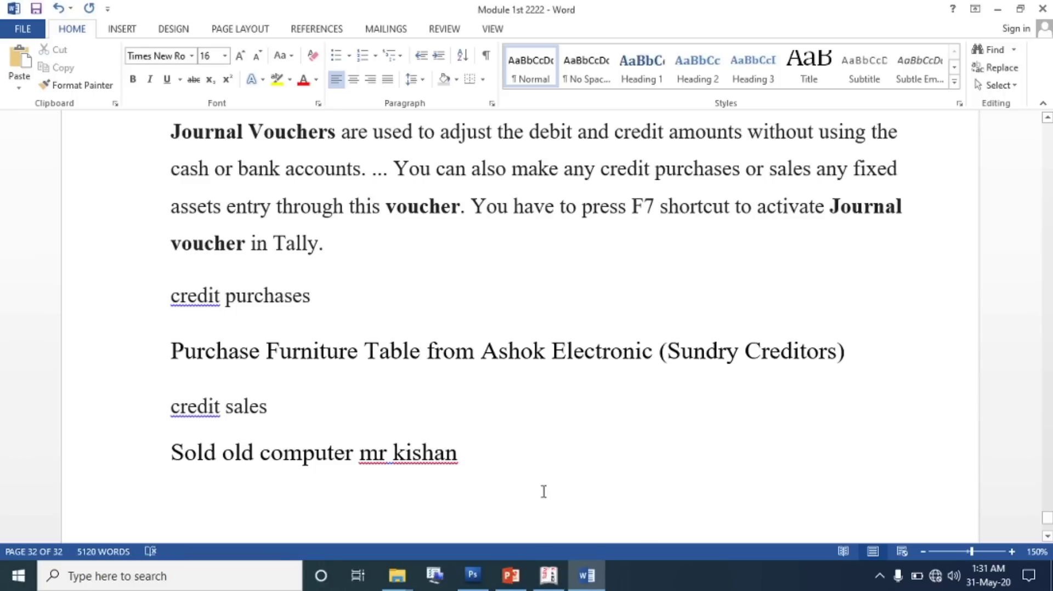
Switch to Tally.ERP 9 and create the debit ledger "Furniture Table A/c" under Fixed Assets from the Journal voucher
{"action": "left_click", "coordinate": [549, 575]}
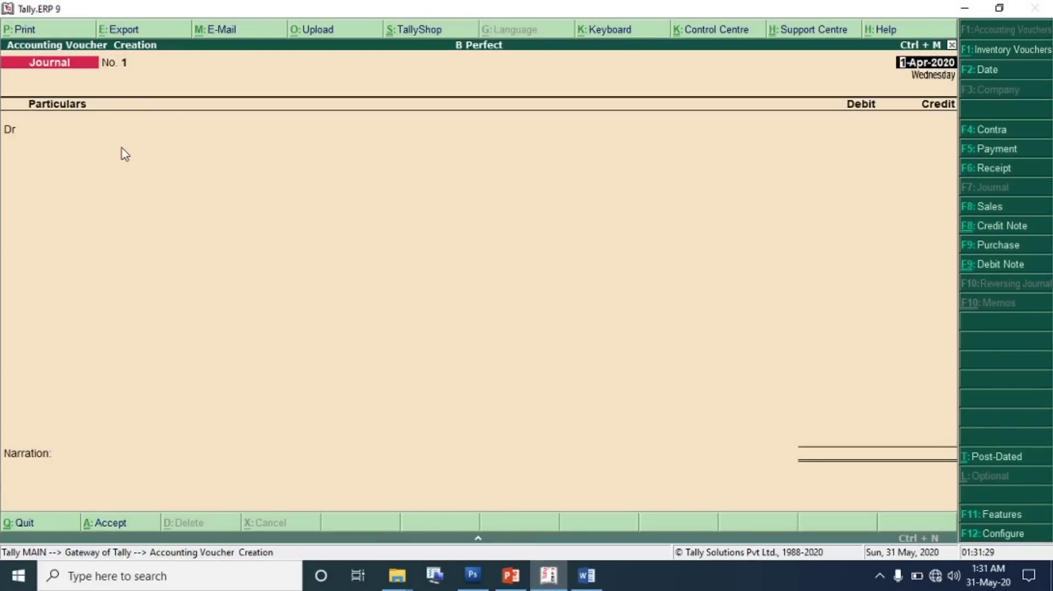
{"action": "key", "text": "alt+c"}
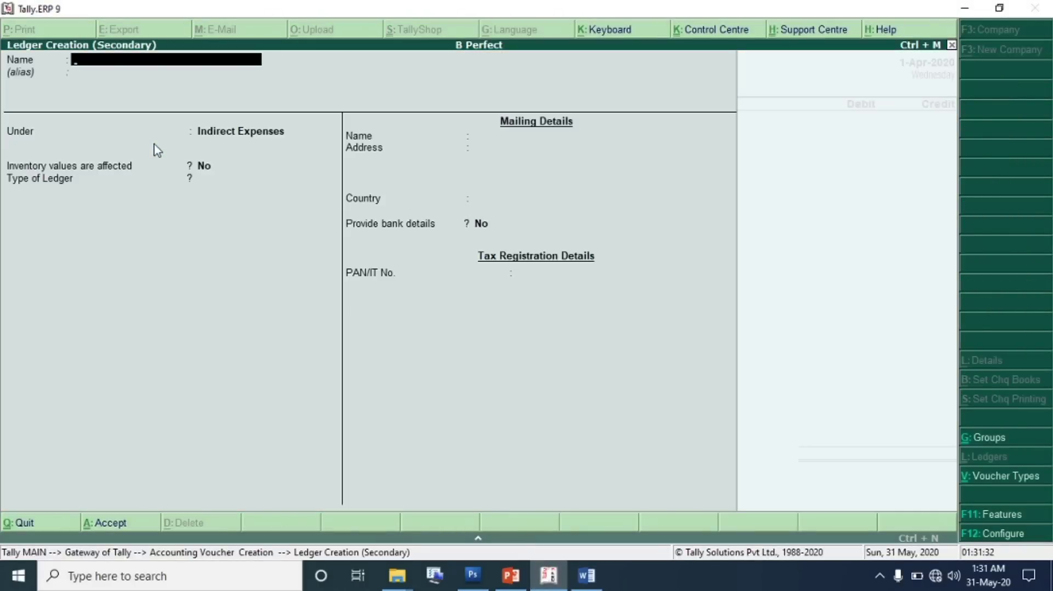
{"action": "type", "text": "Furniture table A/c"}
{"action": "key", "text": "Return"}
{"action": "type", "text": "Fi"}
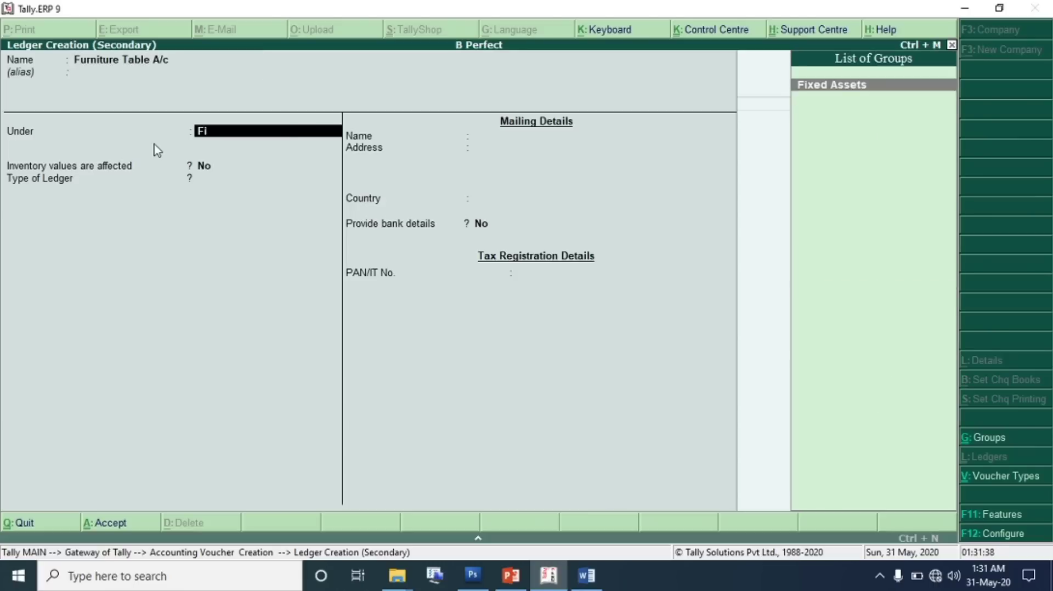
{"action": "key", "text": "Return"}
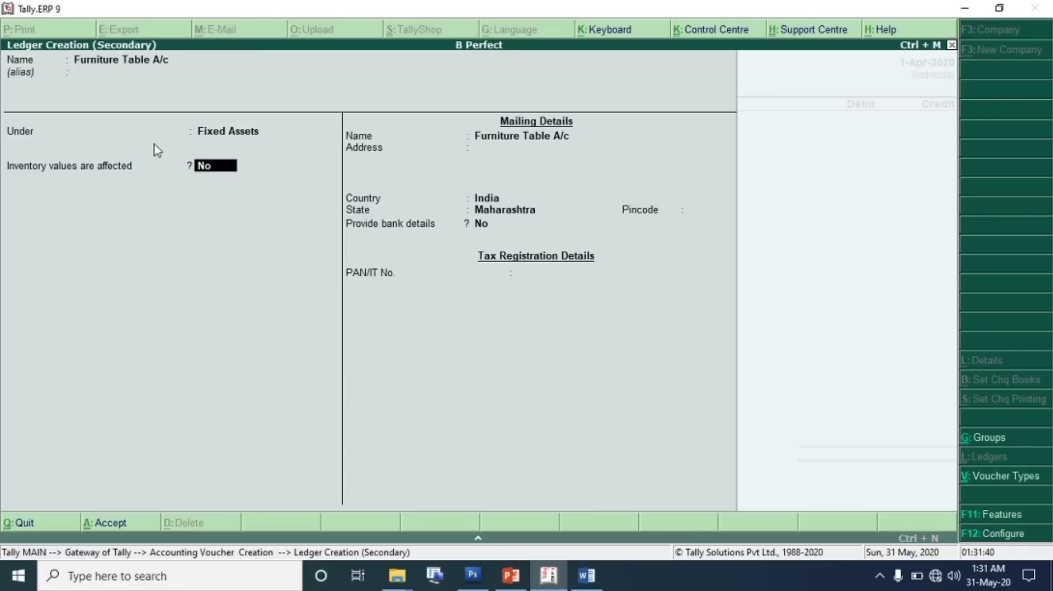
{"action": "key", "text": "Return"}
{"action": "key", "text": "Return"}
{"action": "key", "text": "Return"}
{"action": "key", "text": "Return"}
{"action": "key", "text": "Return"}
{"action": "key", "text": "Return"}
{"action": "key", "text": "Return"}
{"action": "key", "text": "Return"}
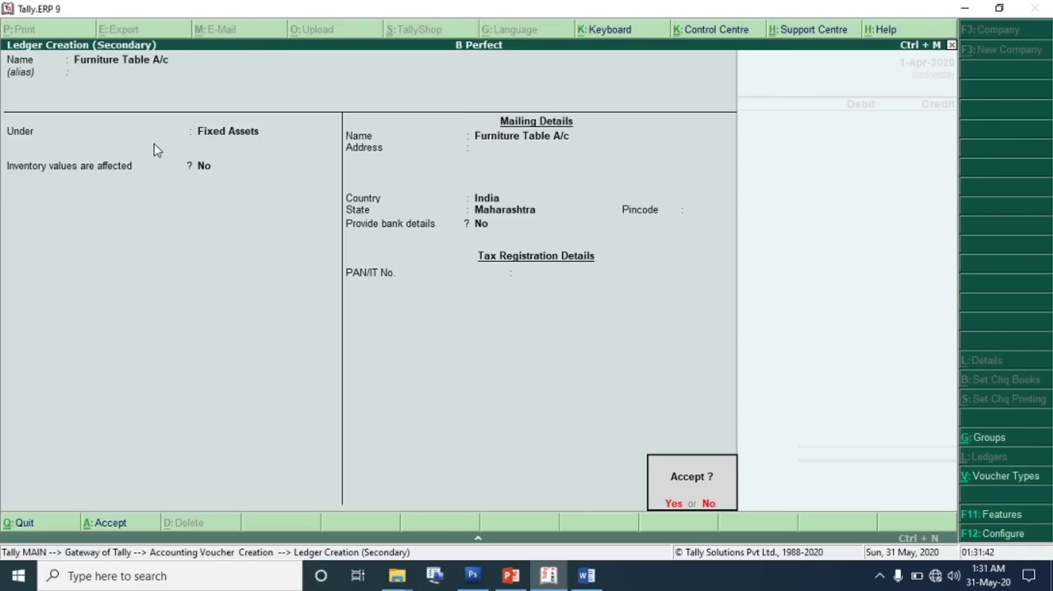
{"action": "key", "text": "Return"}
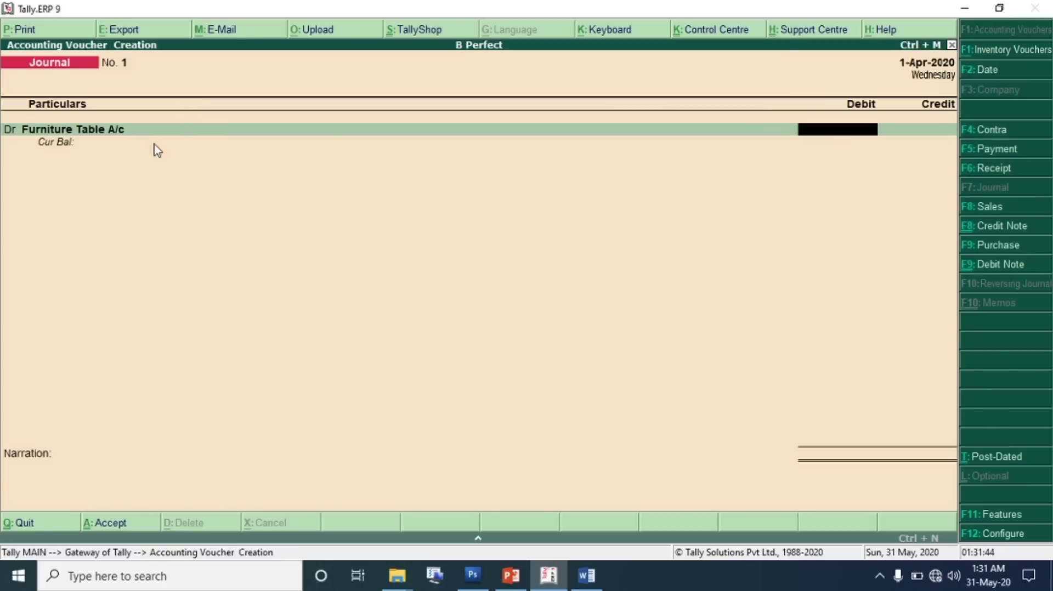
Debit Furniture Table A/c with 50,000 and start the voucher's credit line
{"action": "type", "text": "500000"}
{"action": "key", "text": "Return"}
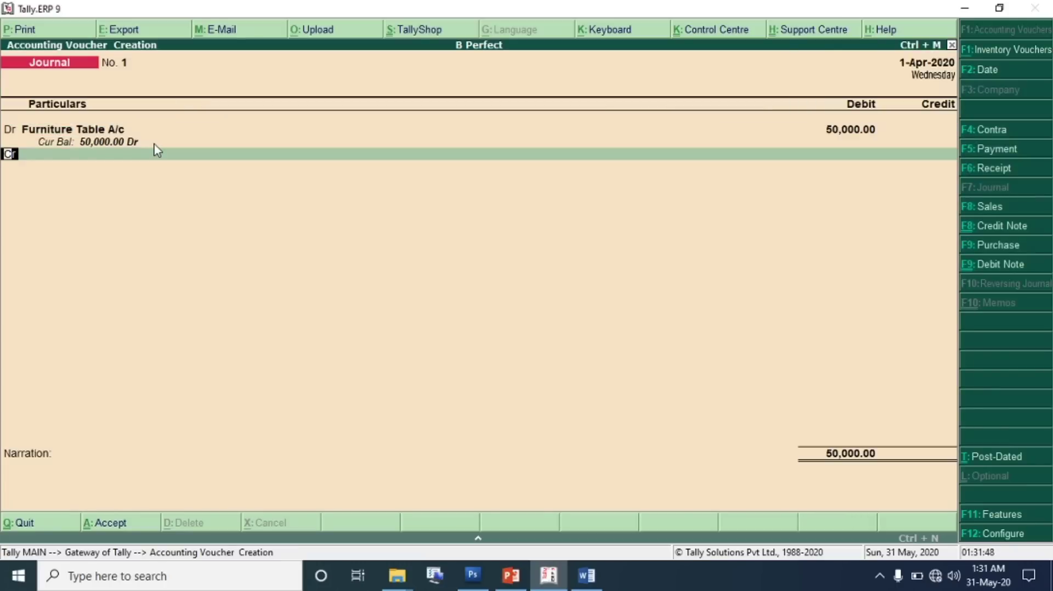
{"action": "key", "text": "Return"}
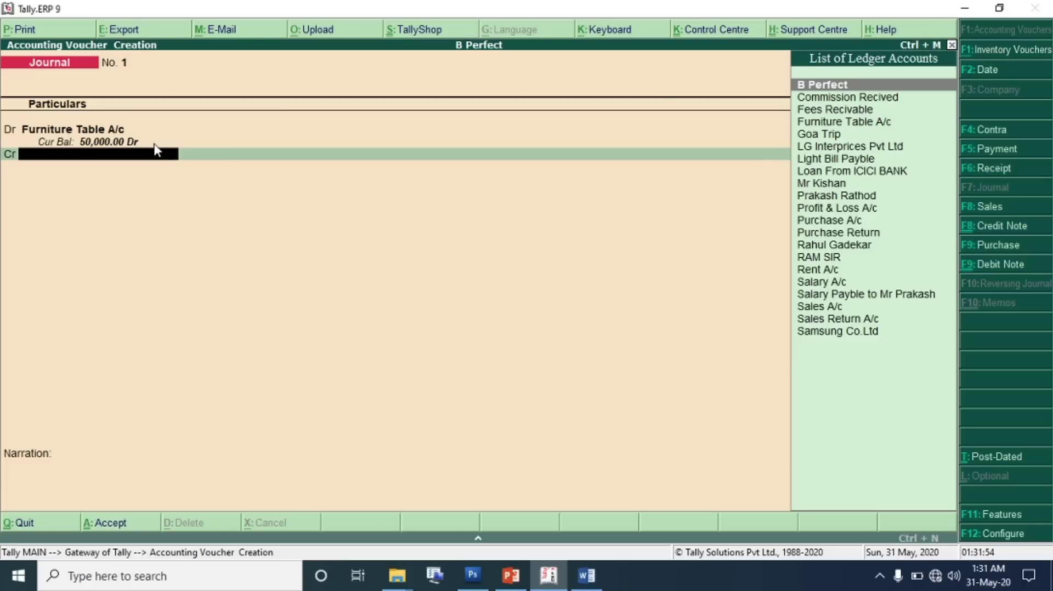
Switch to Word and insert the amount 50,000 after "Ashok Electronic" in the furniture purchase example
{"action": "key", "text": "alt+Tab"}
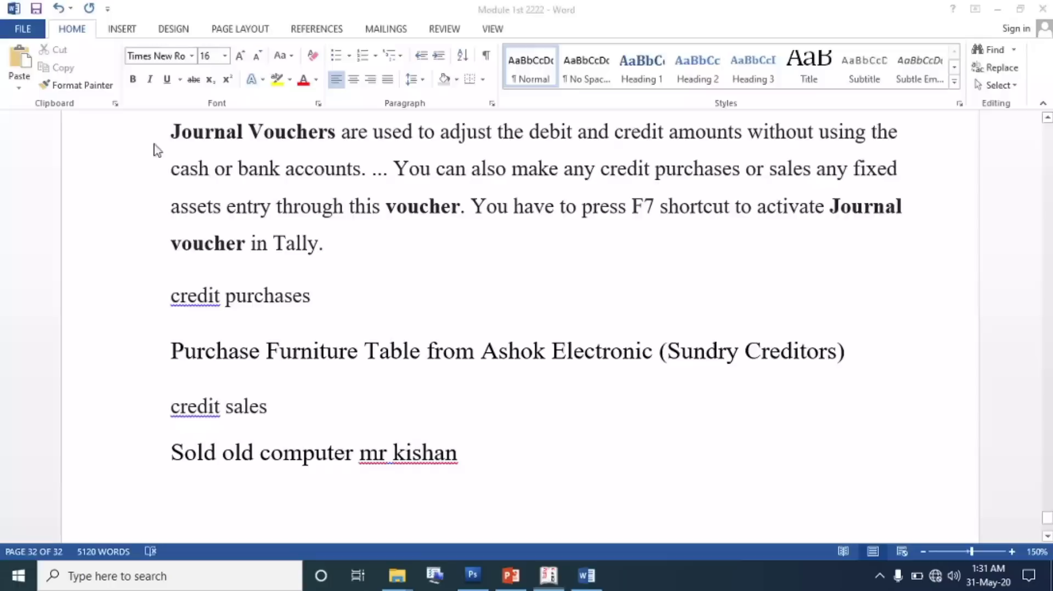
{"action": "left_click", "coordinate": [655, 352]}
{"action": "type", "text": "50"}
{"action": "type", "text": ",000"}
{"action": "key", "text": "BackSpace"}
{"action": "key", "text": "BackSpace"}
{"action": "key", "text": "BackSpace"}
{"action": "key", "text": "BackSpace"}
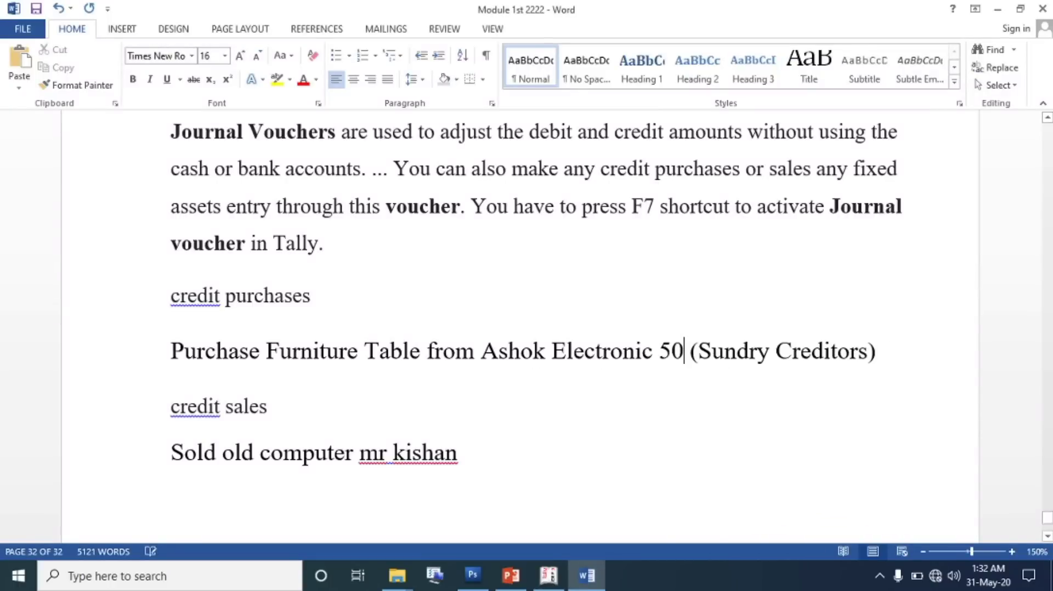
{"action": "type", "text": "m"}
{"action": "key", "text": "BackSpace"}
{"action": "type", "text": ",000"}
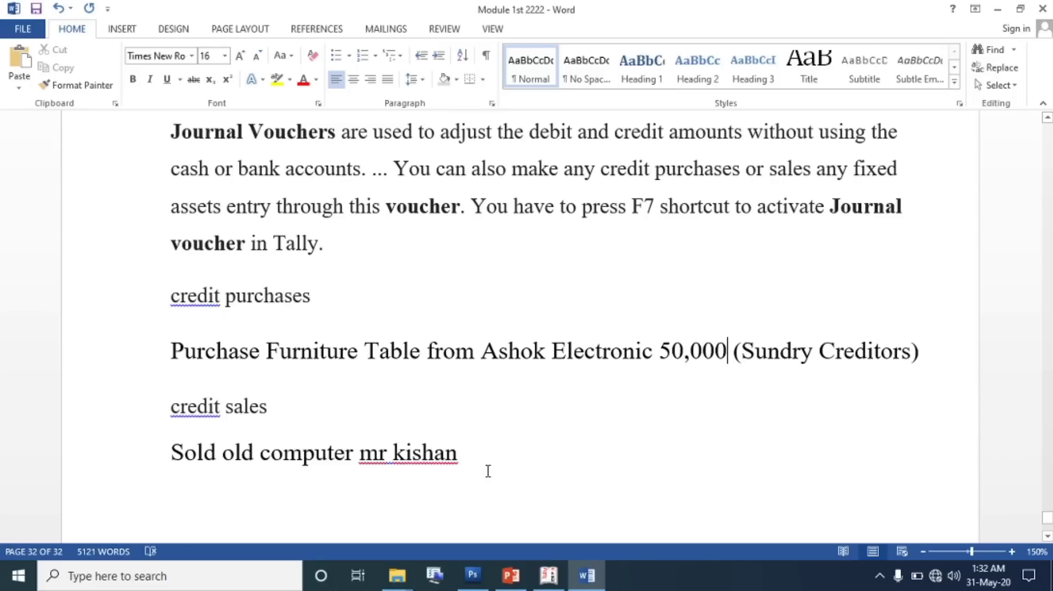
{"action": "left_click_drag", "start_coordinate": [170, 351], "coordinate": [923, 364]}
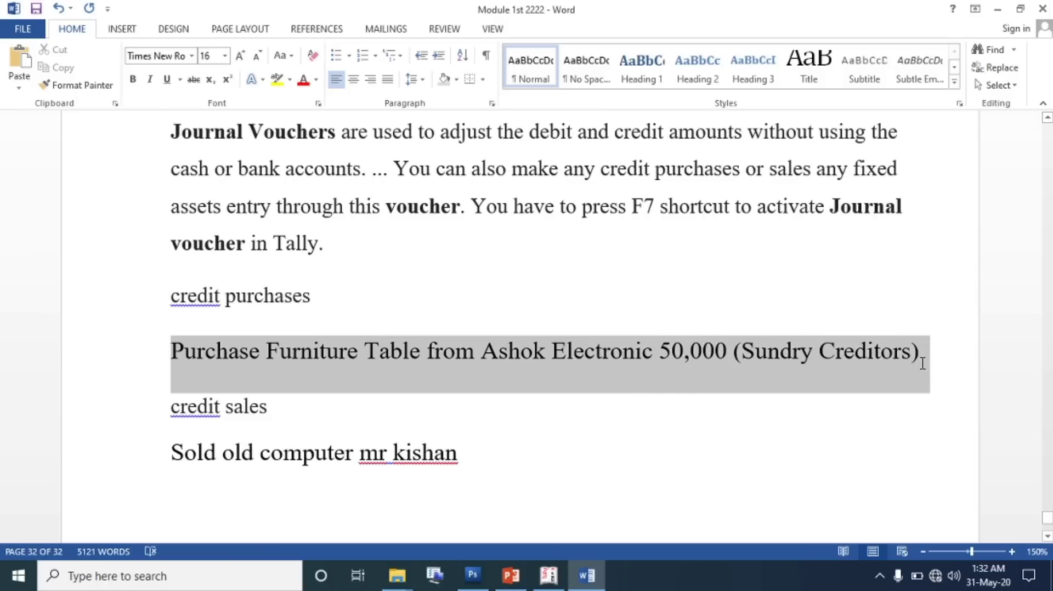
{"action": "left_click", "coordinate": [703, 363]}
Return to Tally.ERP 9 and create the credit ledger "Ashok Electronics" under Sundry Creditors, keeping bill-by-bill balances at No
{"action": "key", "text": "alt+Tab"}
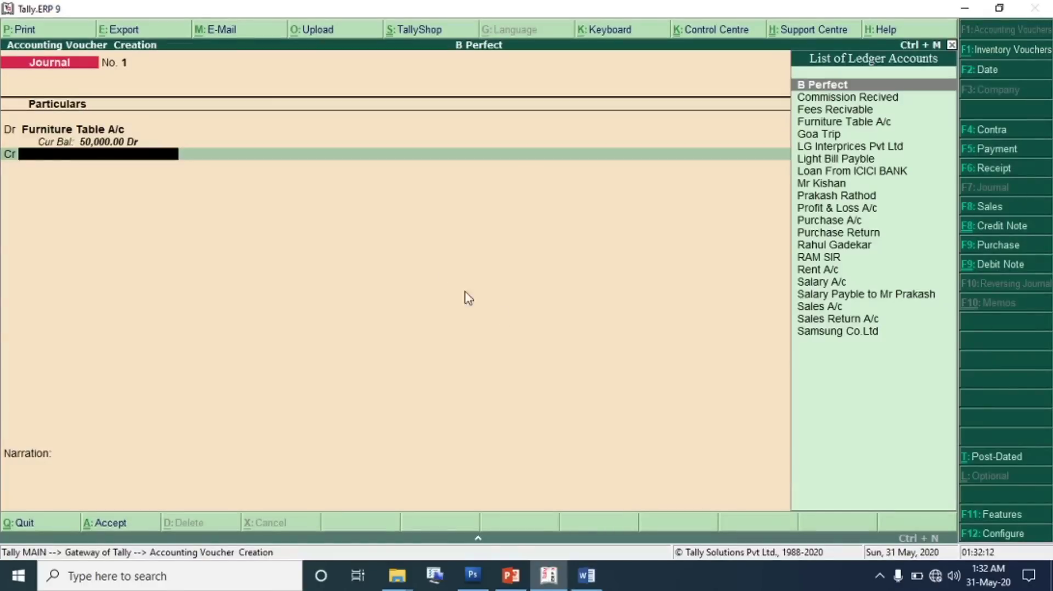
{"action": "key", "text": "alt+c"}
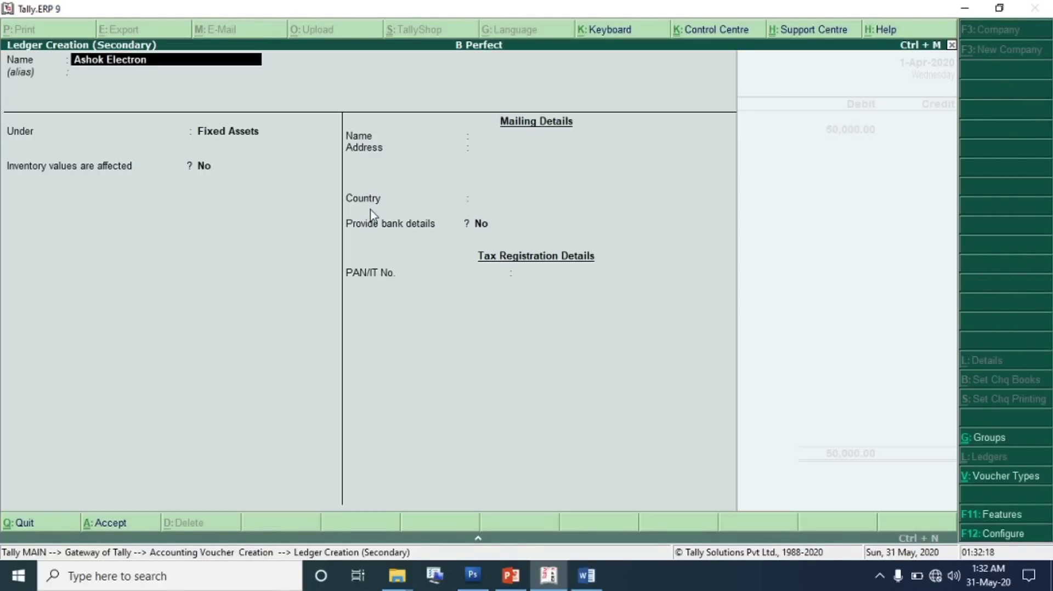
{"action": "key", "text": "Return"}
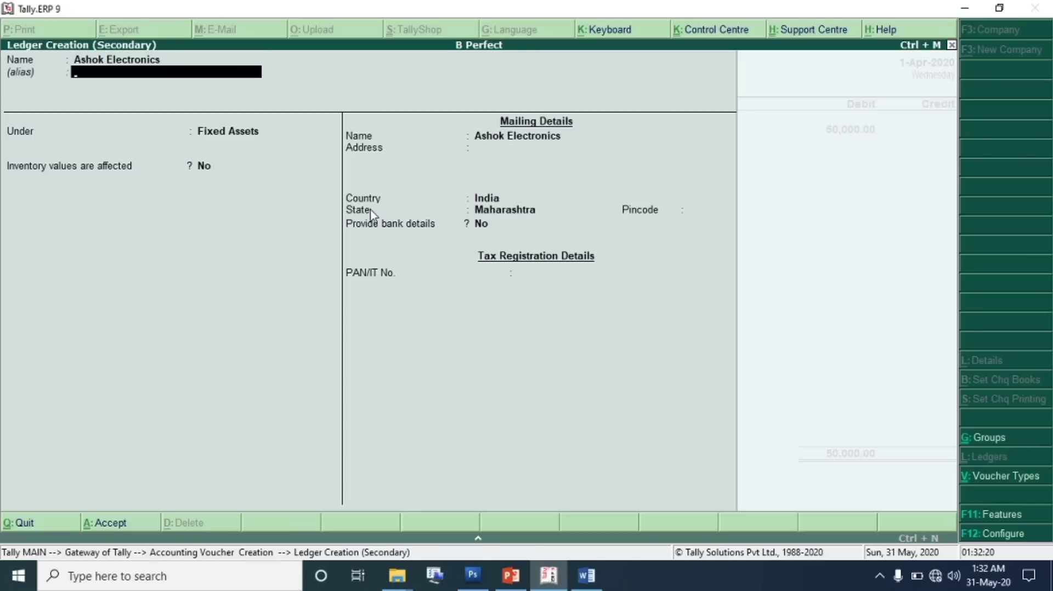
{"action": "key", "text": "Return"}
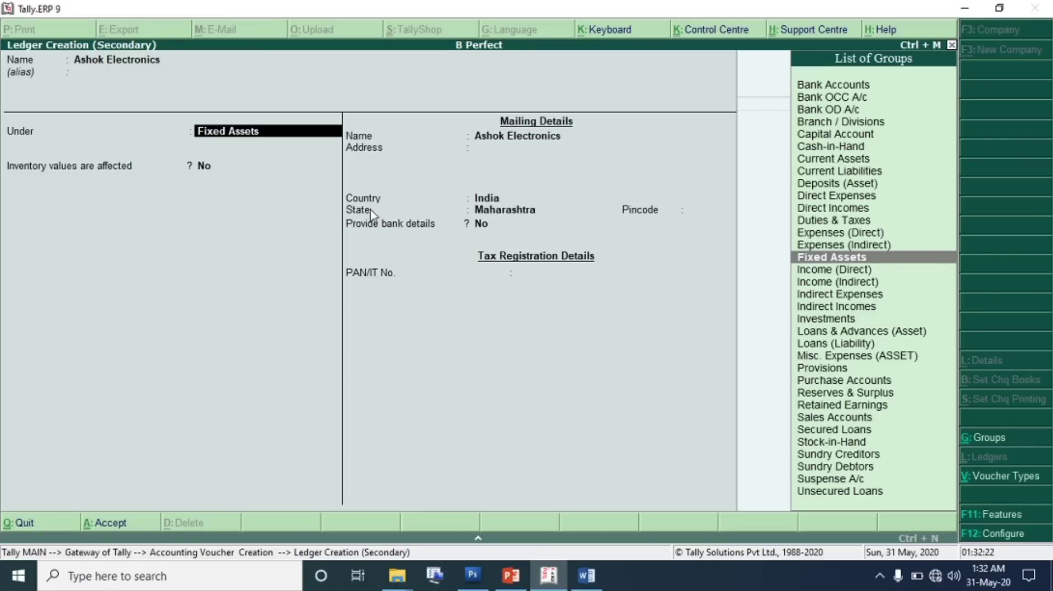
{"action": "type", "text": "Sun"}
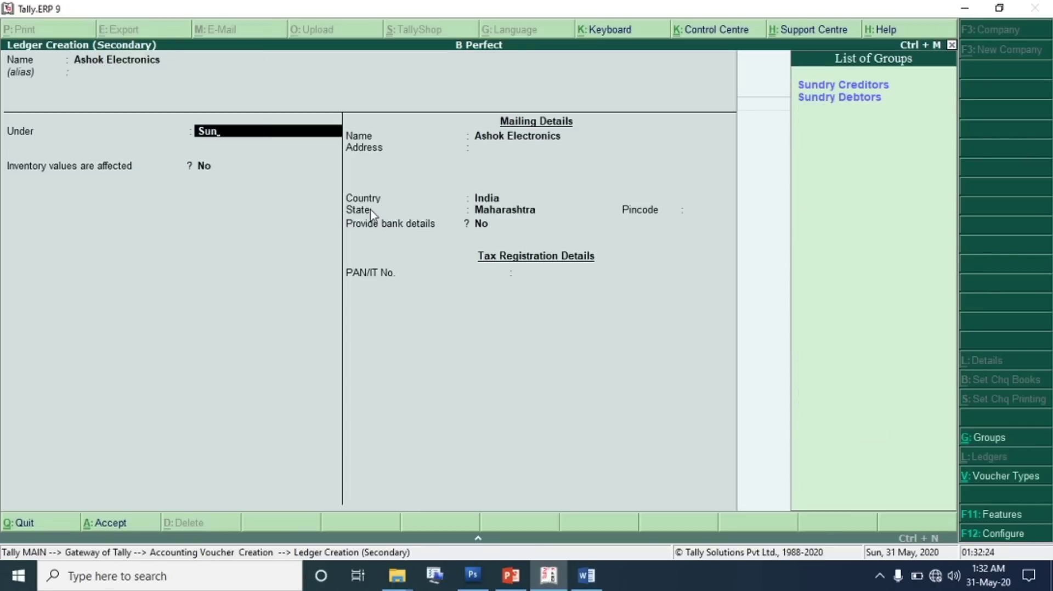
{"action": "key", "text": "Return"}
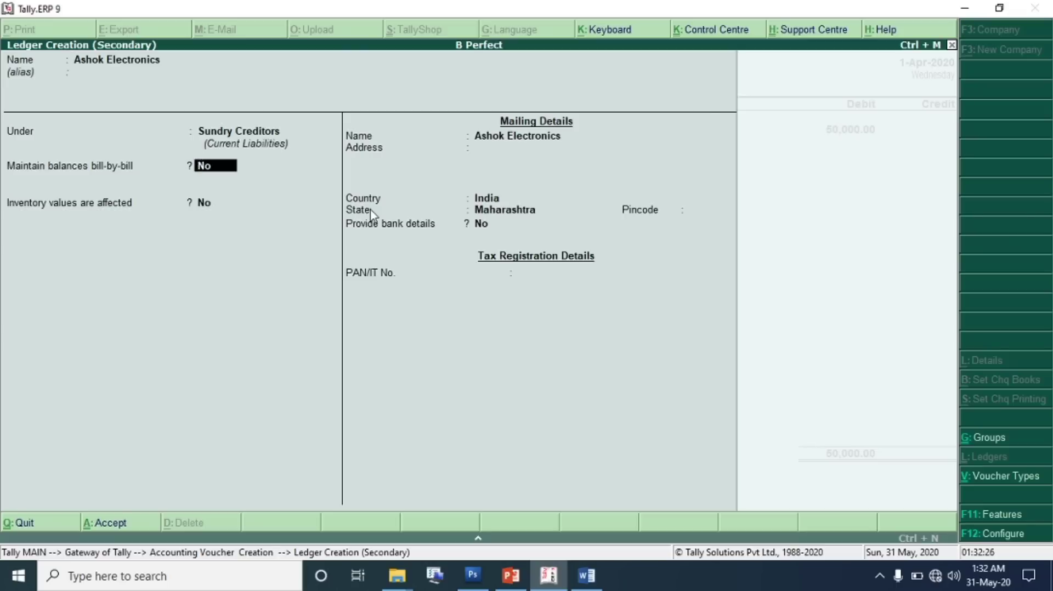
{"action": "key", "text": "Return"}
{"action": "key", "text": "Return"}
{"action": "key", "text": "Return"}
{"action": "key", "text": "Return"}
{"action": "key", "text": "Return"}
{"action": "key", "text": "Return"}
{"action": "key", "text": "Return"}
{"action": "key", "text": "Return"}
{"action": "key", "text": "Return"}
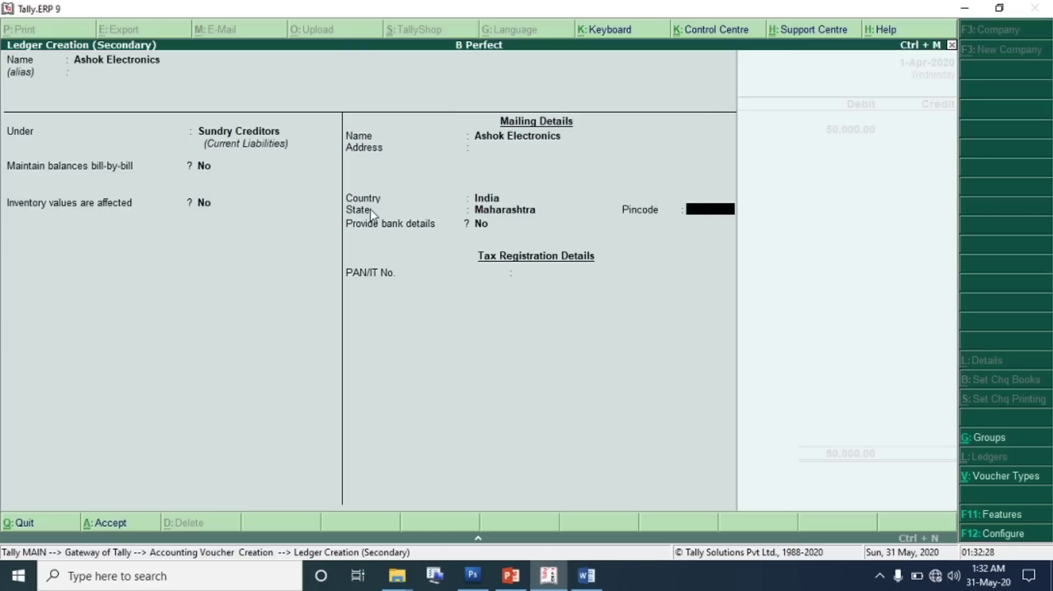
{"action": "key", "text": "Return"}
{"action": "key", "text": "Return"}
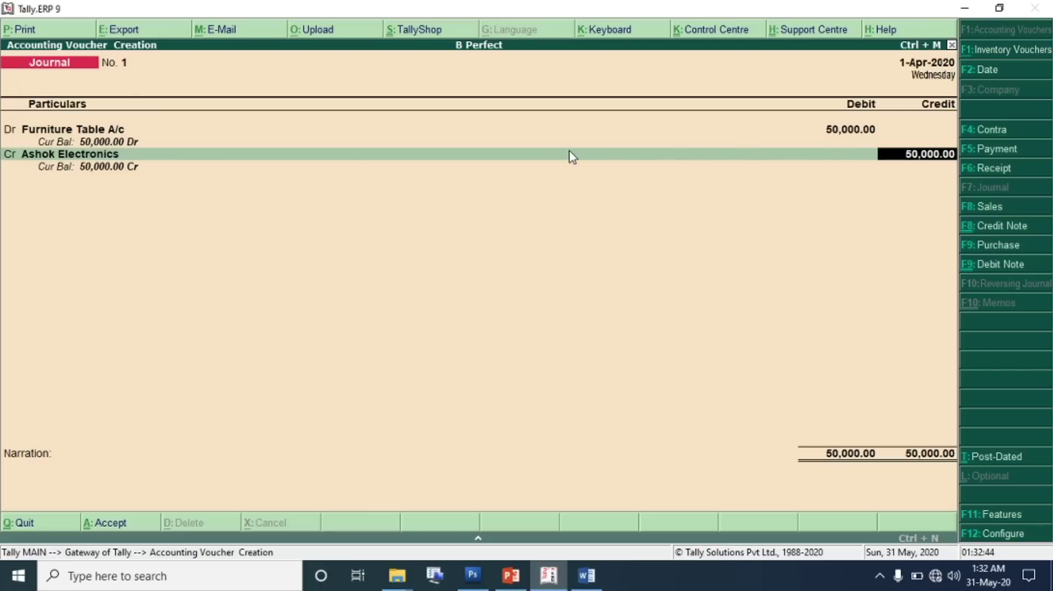
Credit Ashok Electronics with 50,000 and save the Journal voucher without a narration
{"action": "key", "text": "Return"}
{"action": "key", "text": "Return"}
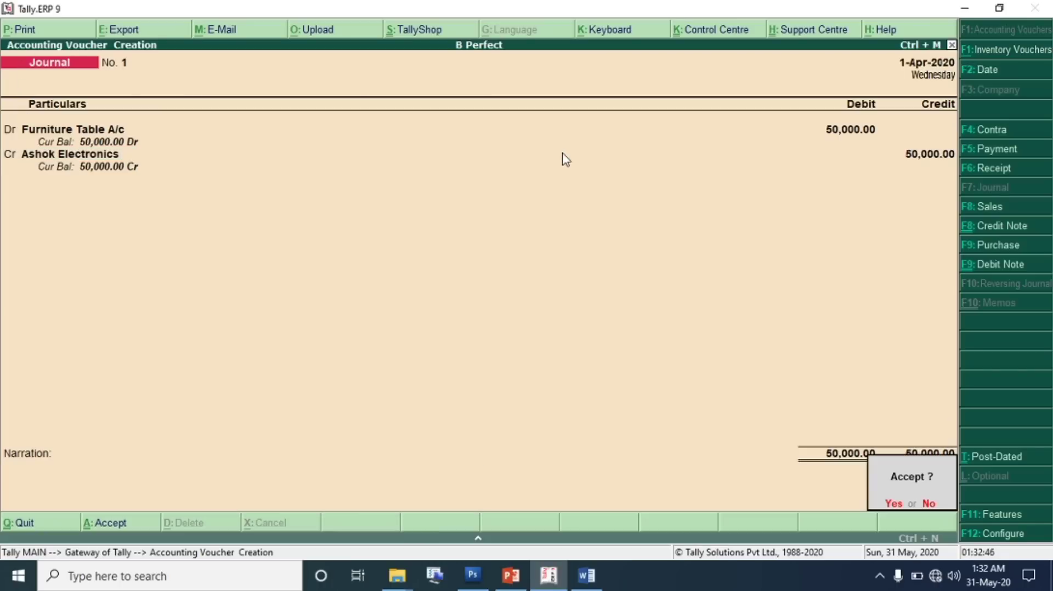
{"action": "key", "text": "Return"}
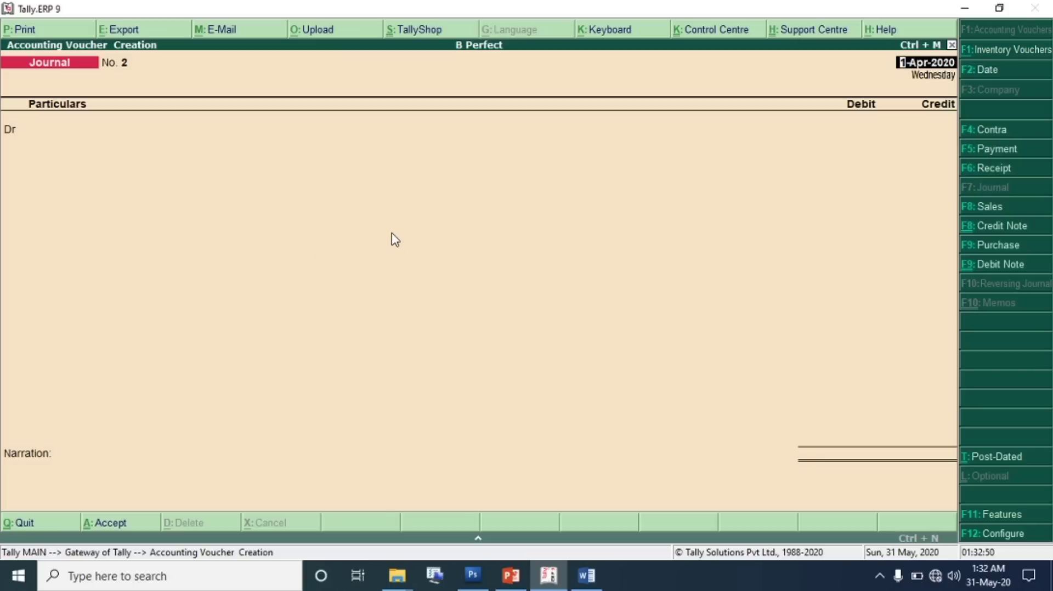
Draft a Payment voucher debiting Ashok Electronics with 50,000, go to Cash for the credit side, and quit without saving
{"action": "key", "text": "F5"}
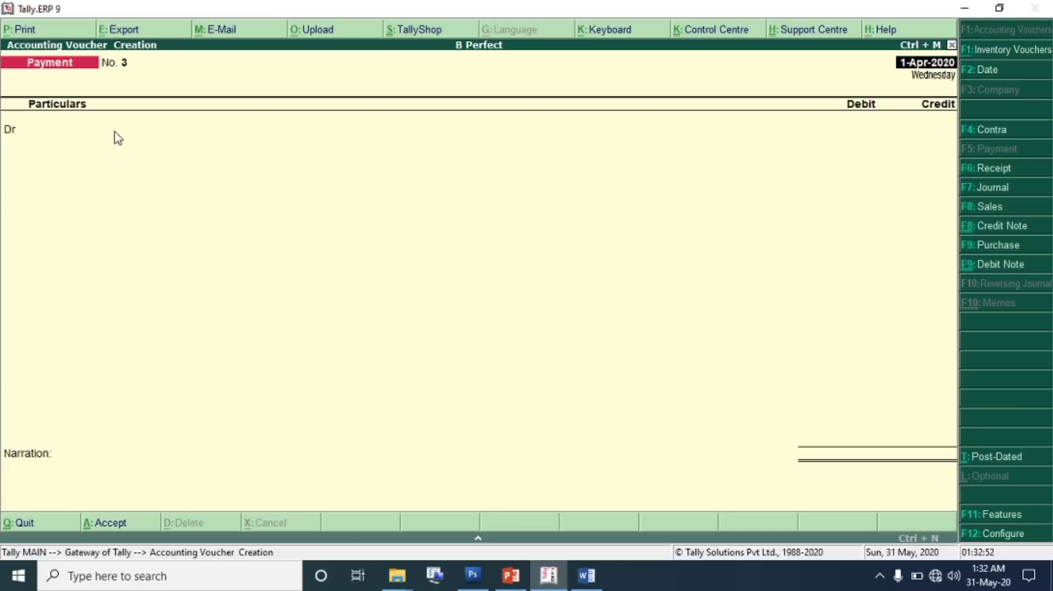
{"action": "type", "text": "As"}
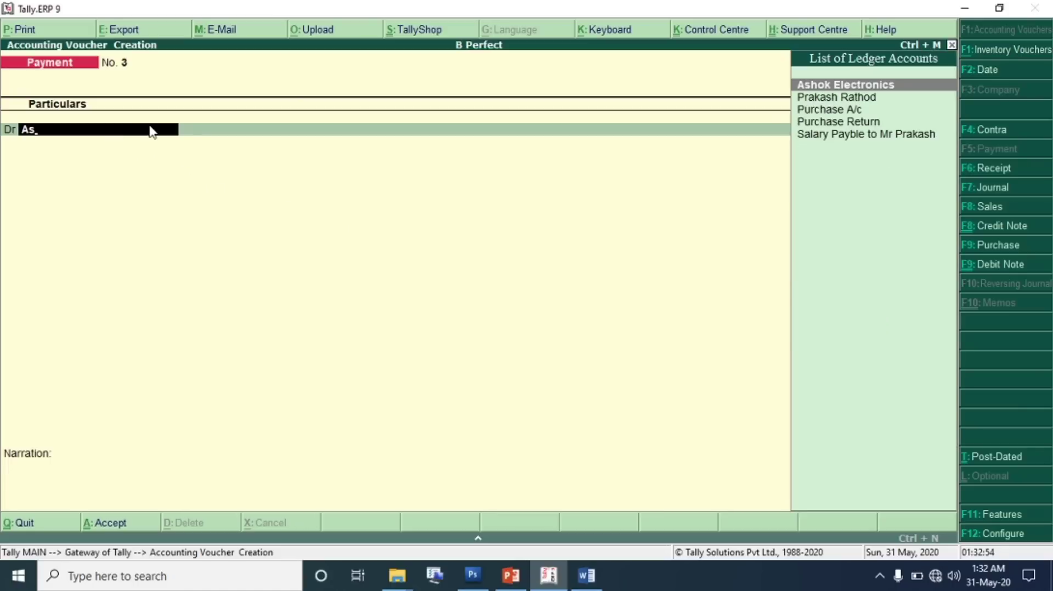
{"action": "key", "text": "Return"}
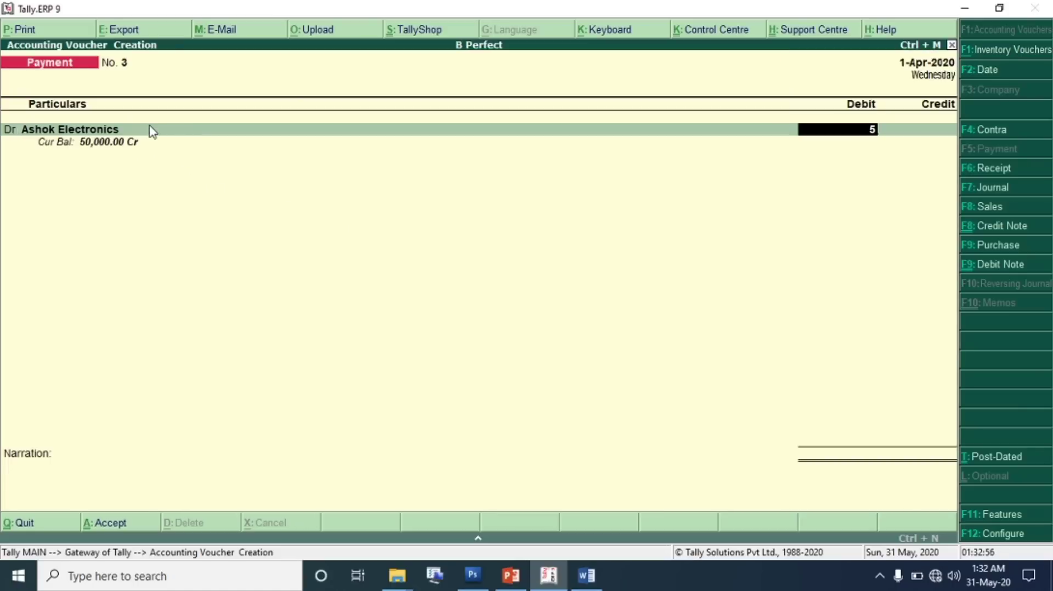
{"action": "key", "text": "Return"}
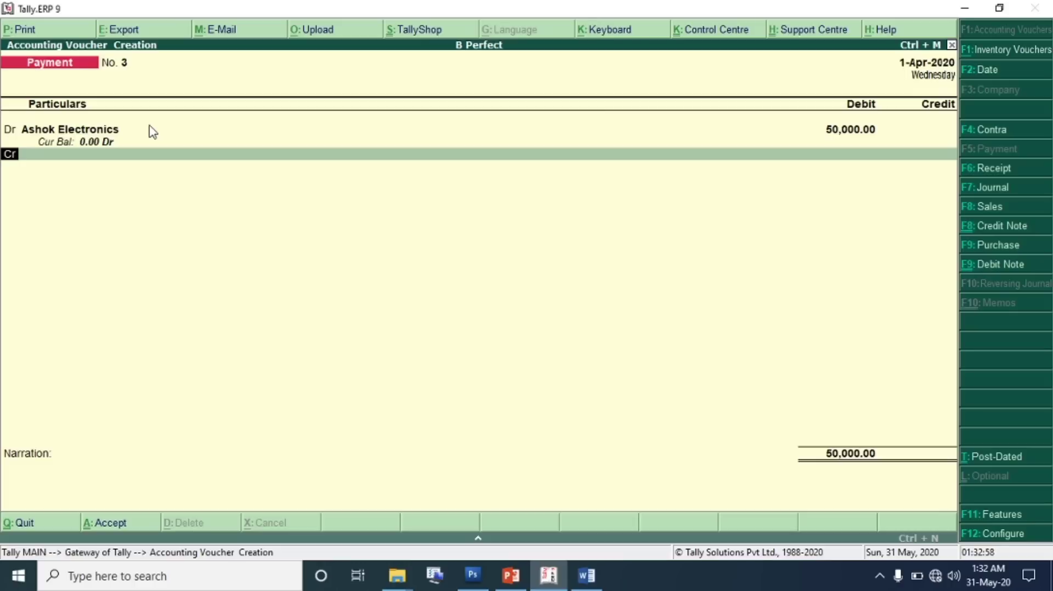
{"action": "key", "text": "Down"}
{"action": "key", "text": "Down"}
{"action": "key", "text": "Down"}
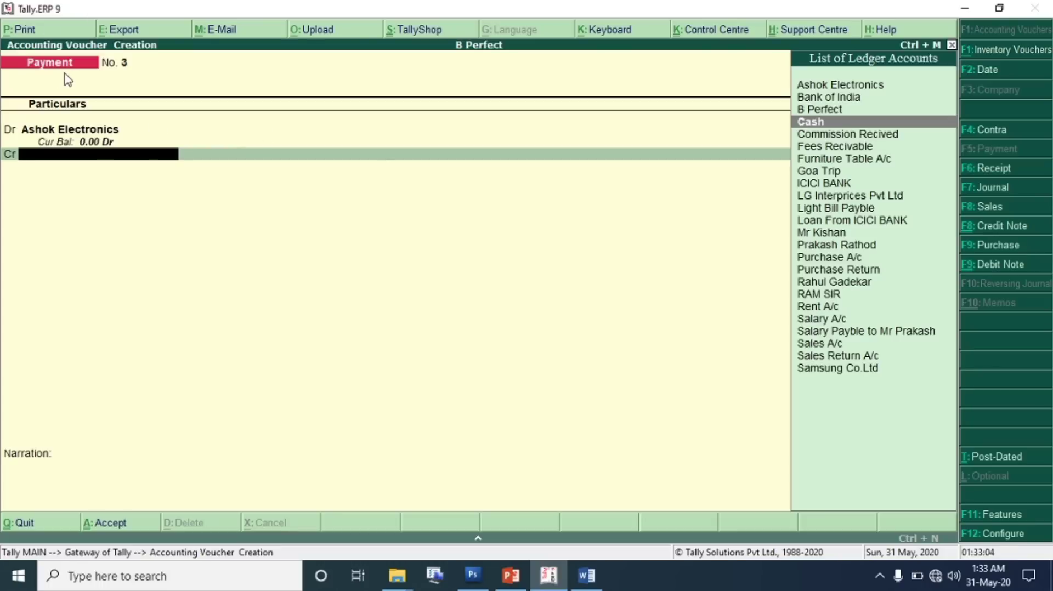
{"action": "key", "text": "Escape"}
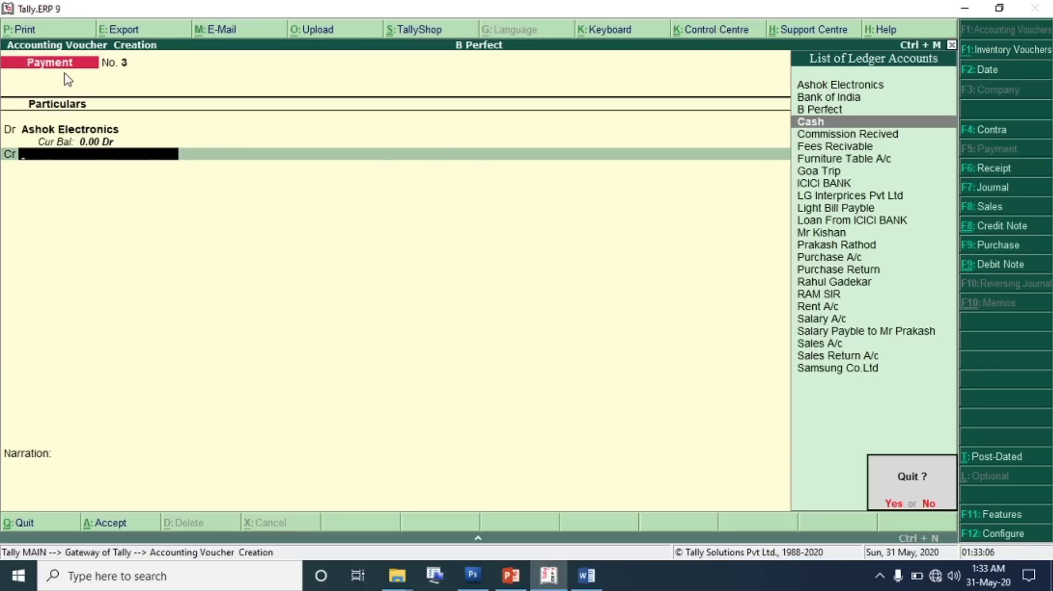
{"action": "key", "text": "y"}
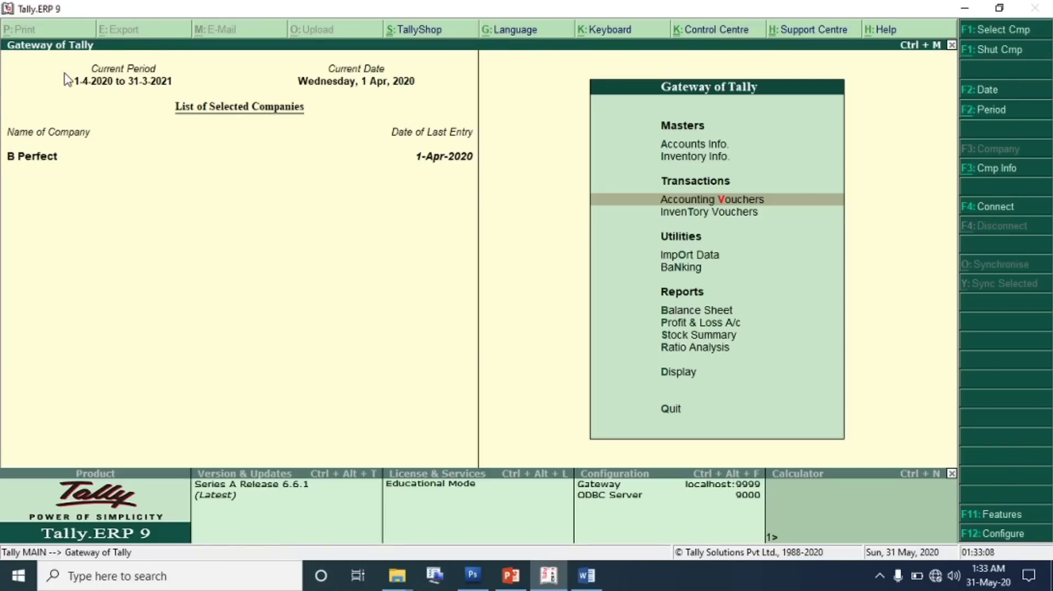
Reopen the saved furniture Journal voucher, and review the credit purchase and credit sale examples in Word
{"action": "key", "text": "Return"}
{"action": "key", "text": "Page_Up"}
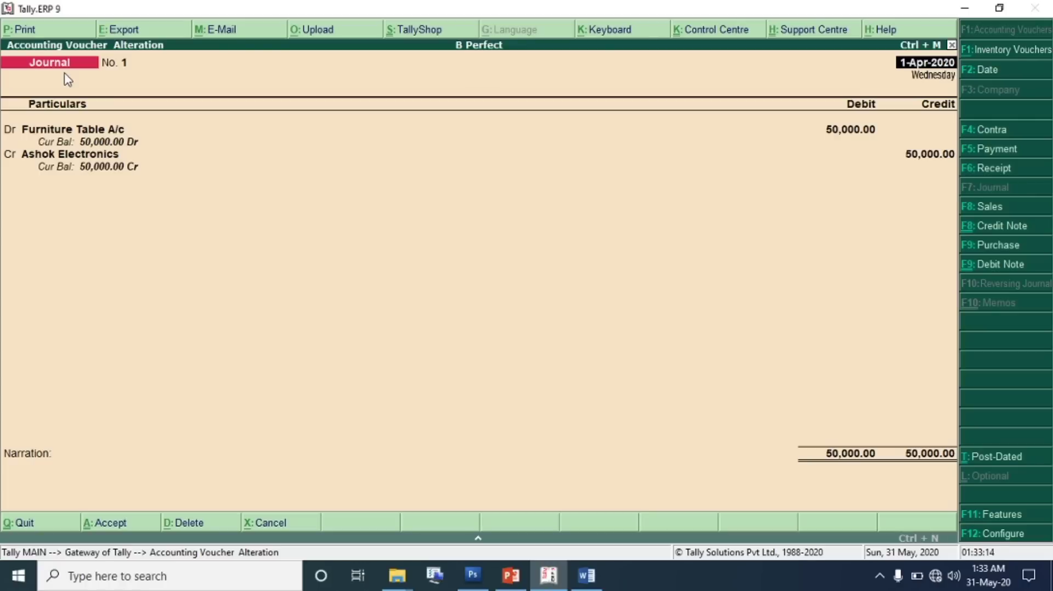
{"action": "left_click", "coordinate": [588, 576]}
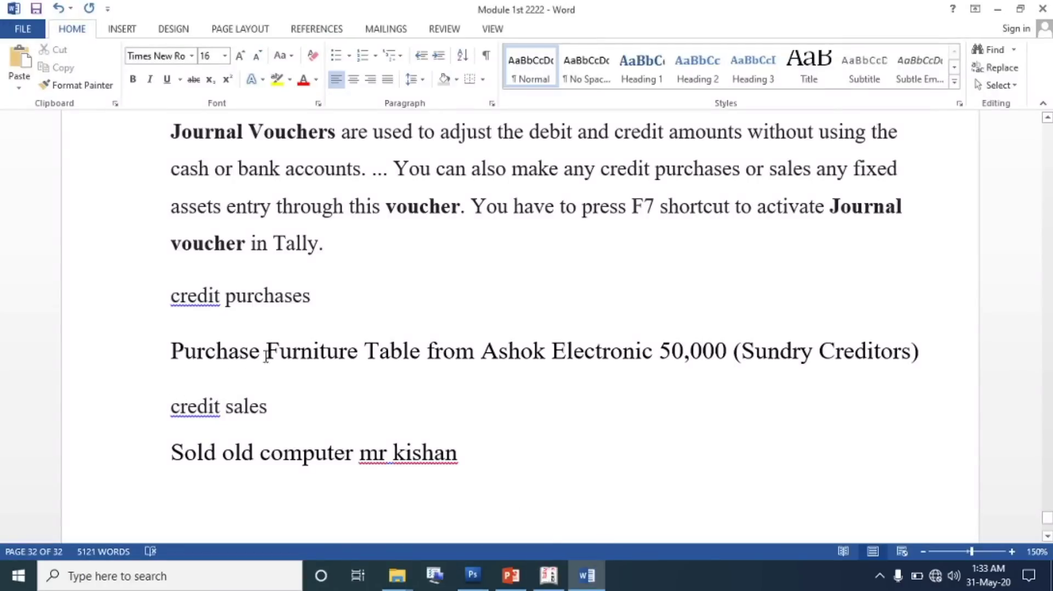
{"action": "left_click_drag", "start_coordinate": [174, 295], "coordinate": [272, 289]}
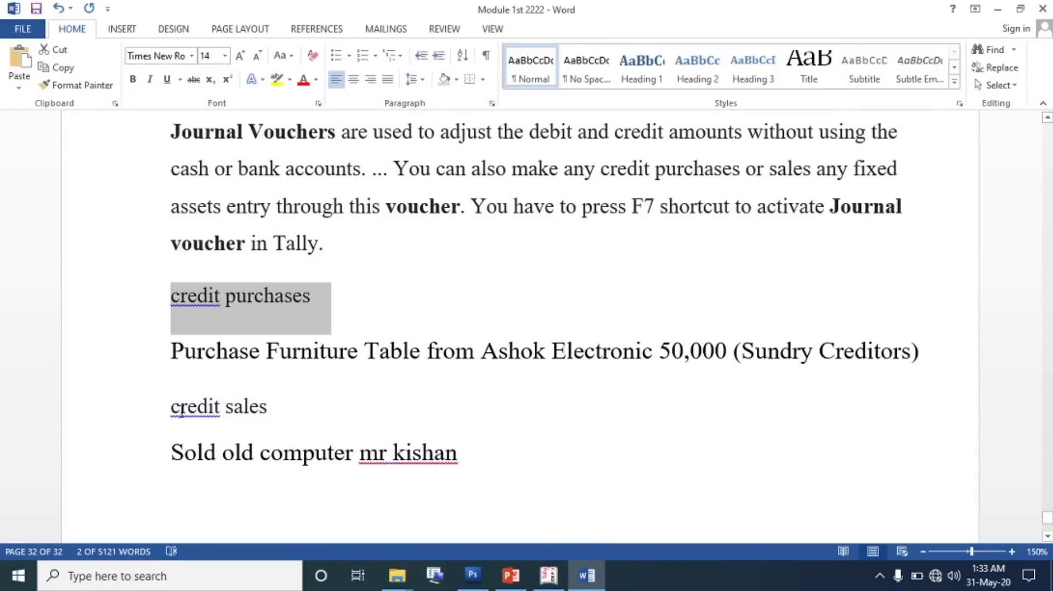
{"action": "left_click_drag", "start_coordinate": [187, 412], "coordinate": [265, 409]}
{"action": "left_click_drag", "start_coordinate": [173, 456], "coordinate": [347, 457]}
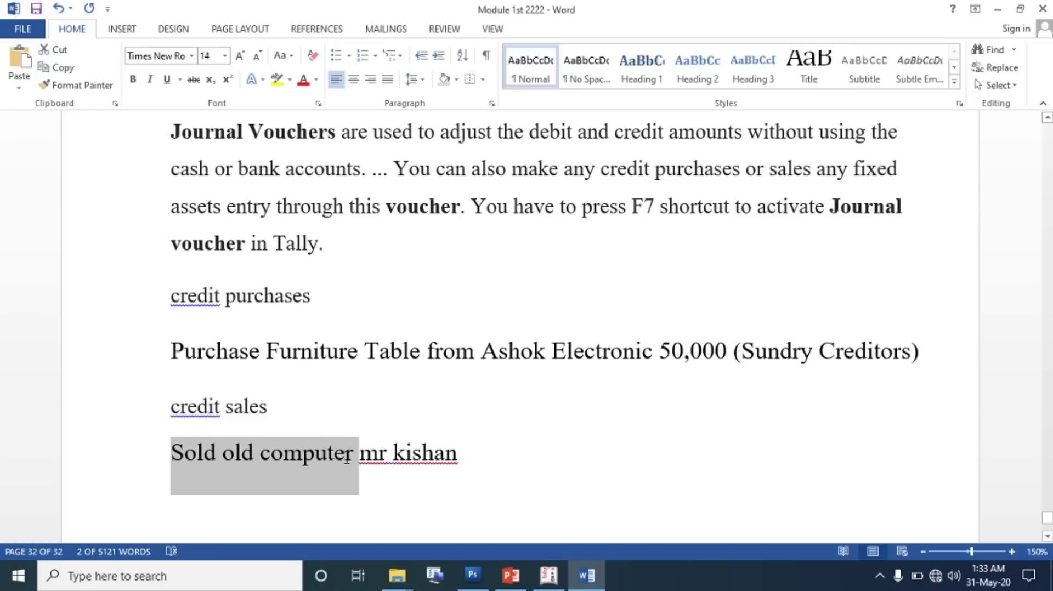
{"action": "double_click", "coordinate": [430, 481]}
Add the amount 10,000/- at the end of the old computer sale example
{"action": "left_click", "coordinate": [477, 467]}
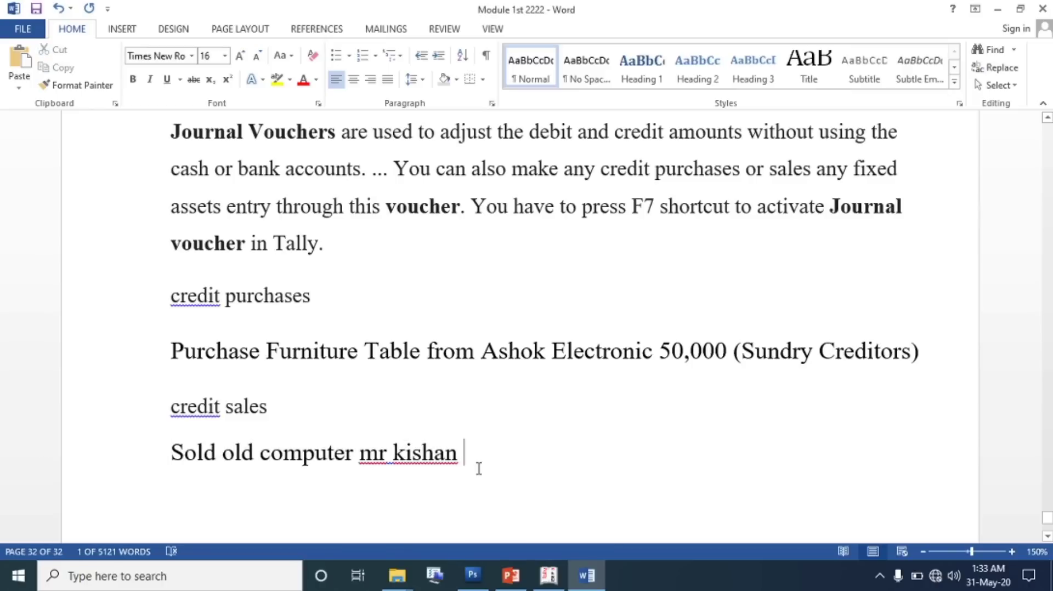
{"action": "type", "text": "10m0"}
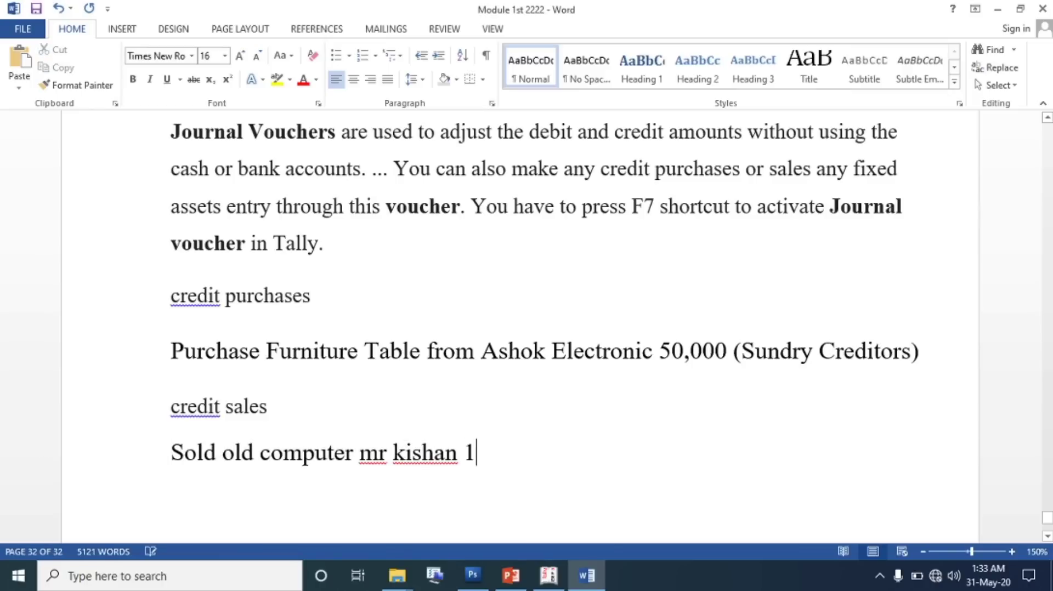
{"action": "key", "text": "BackSpace"}
{"action": "key", "text": "BackSpace"}
{"action": "type", "text": ",000/-"}
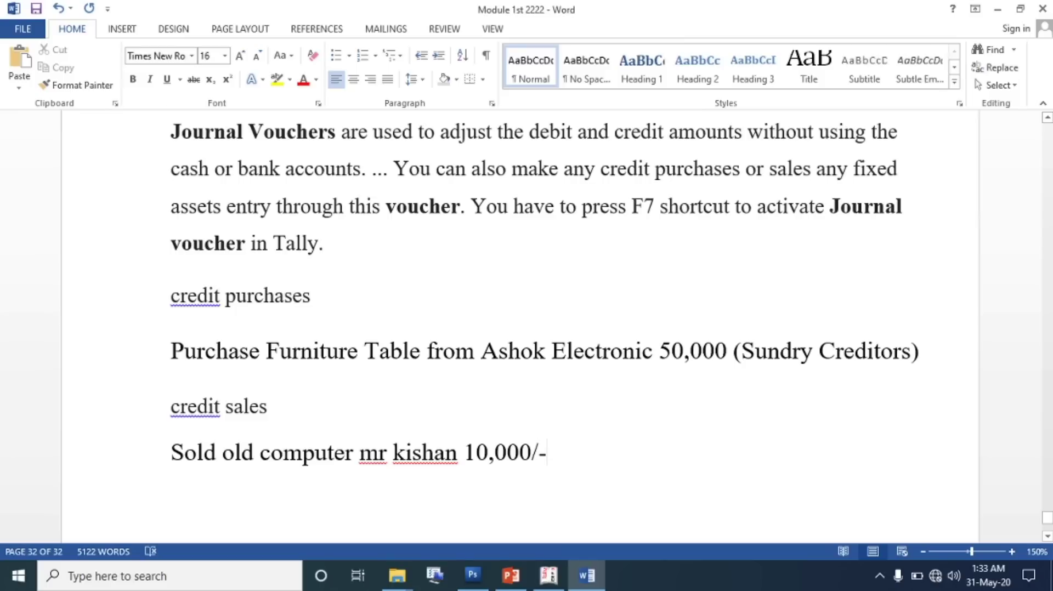
Examine the old computer sale example, focusing on the asset sold and the party buying it
{"action": "left_click_drag", "start_coordinate": [564, 442], "coordinate": [167, 480]}
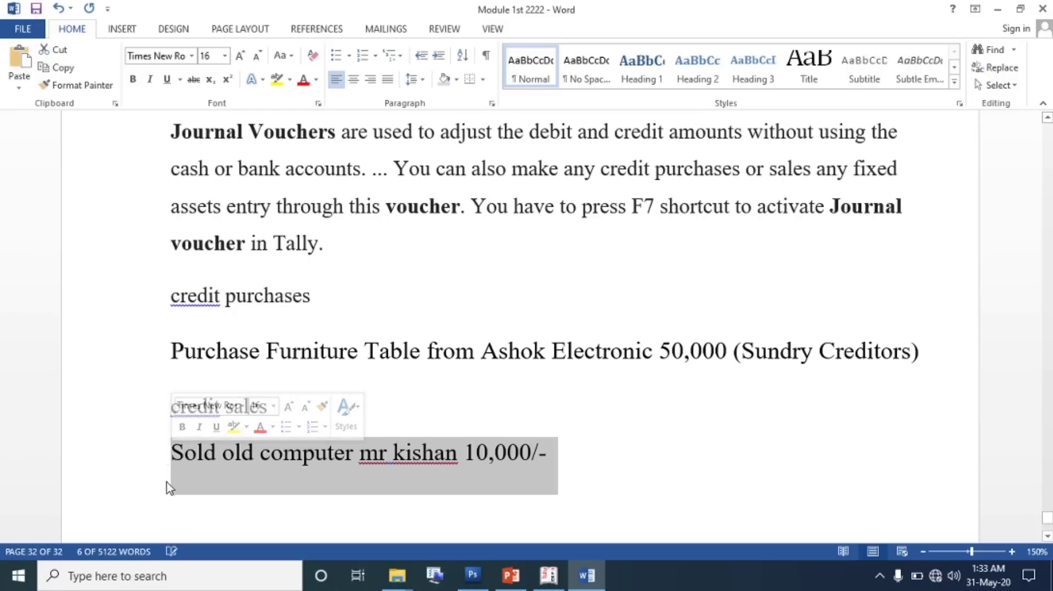
{"action": "left_click", "coordinate": [328, 454]}
{"action": "left_click_drag", "start_coordinate": [589, 461], "coordinate": [193, 475]}
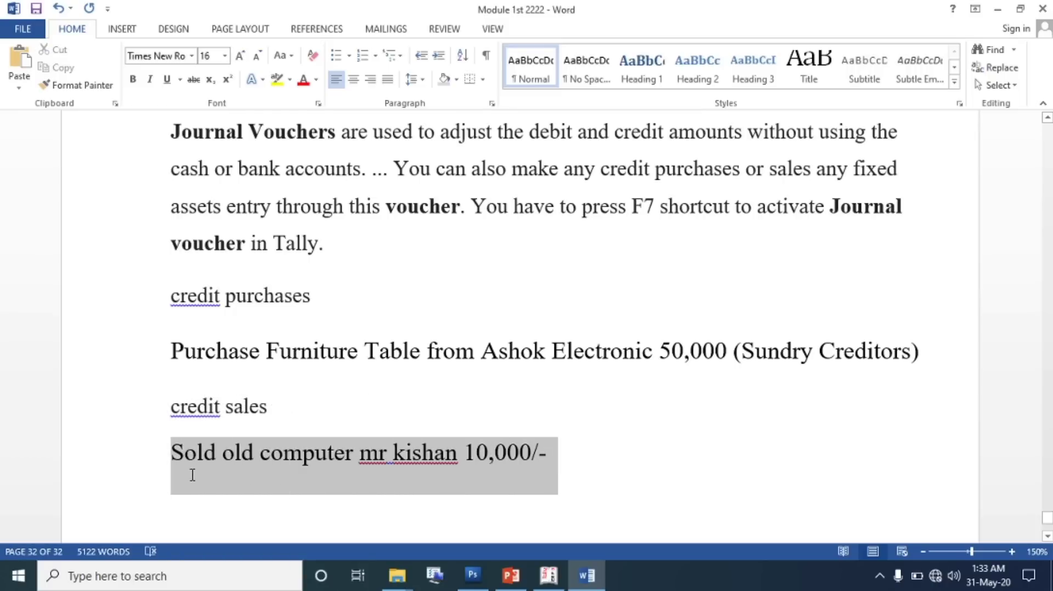
{"action": "left_click", "coordinate": [260, 456]}
{"action": "left_click_drag", "start_coordinate": [260, 455], "coordinate": [353, 457]}
{"action": "left_click", "coordinate": [456, 462]}
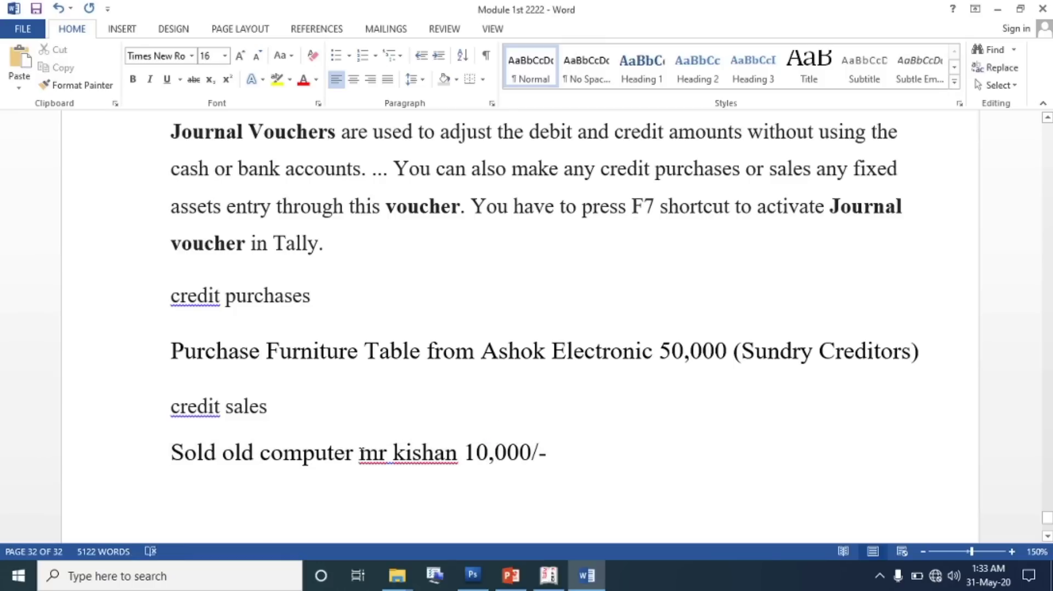
Return to Tally.ERP 9 and create the debit ledger "Old Computer" under Fixed Assets from a new Journal voucher
{"action": "left_click", "coordinate": [548, 575]}
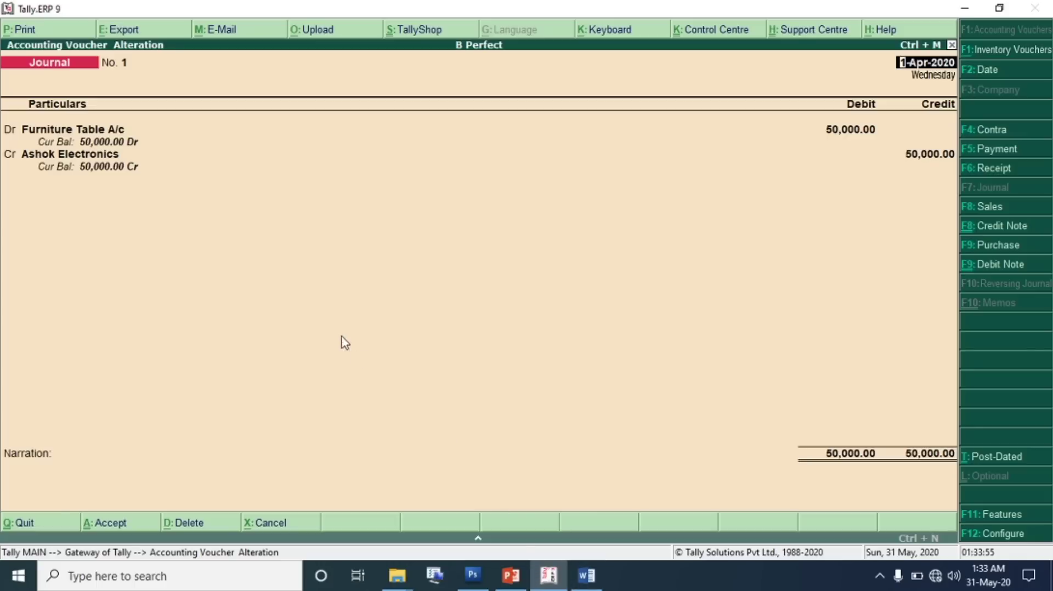
{"action": "key", "text": "ctrl+a"}
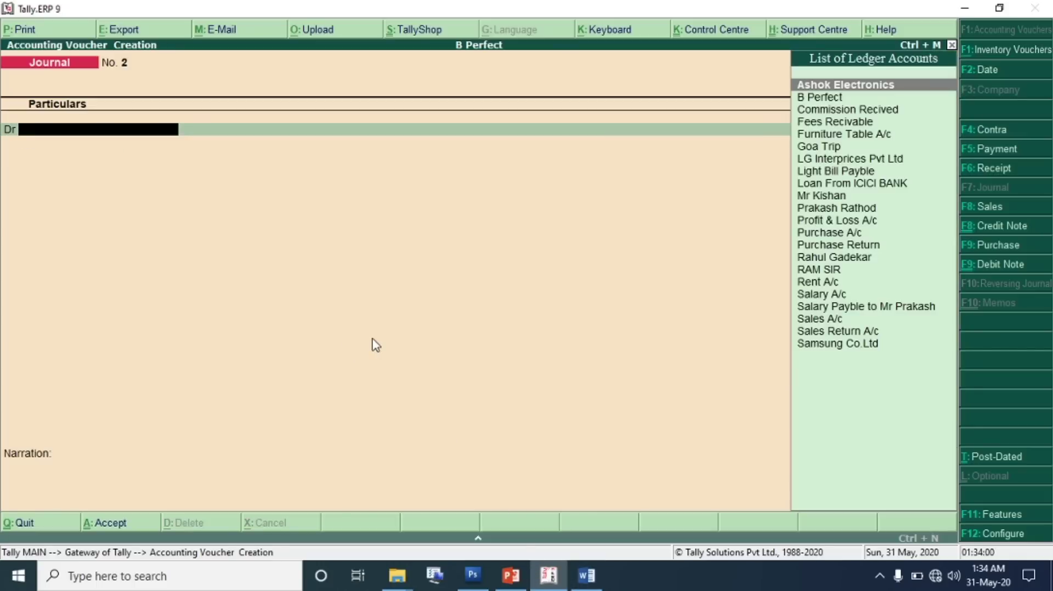
{"action": "key", "text": "alt+c"}
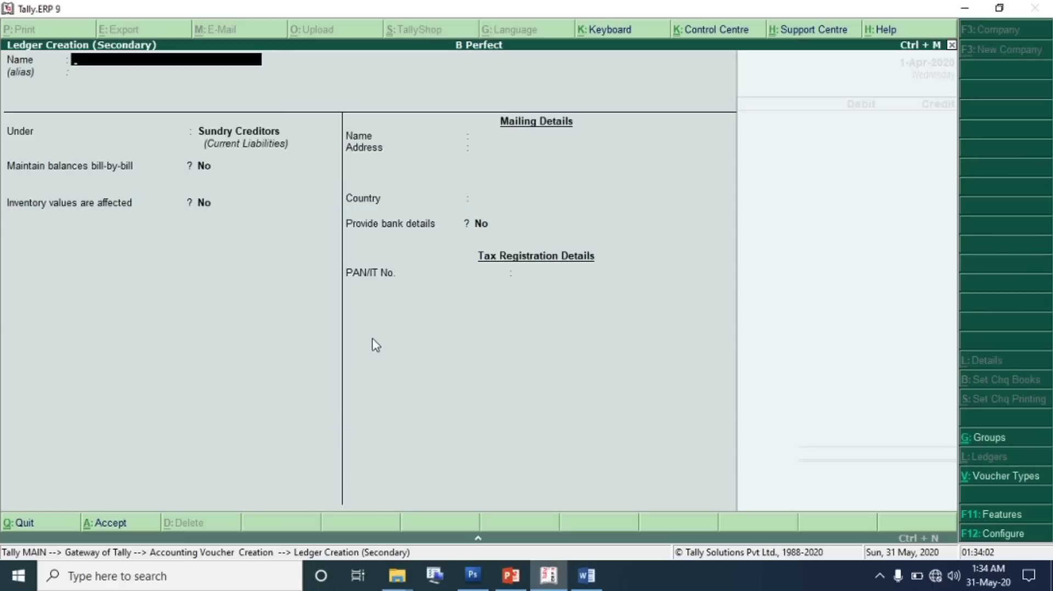
{"action": "type", "text": "Old comp"}
{"action": "key", "text": "Return"}
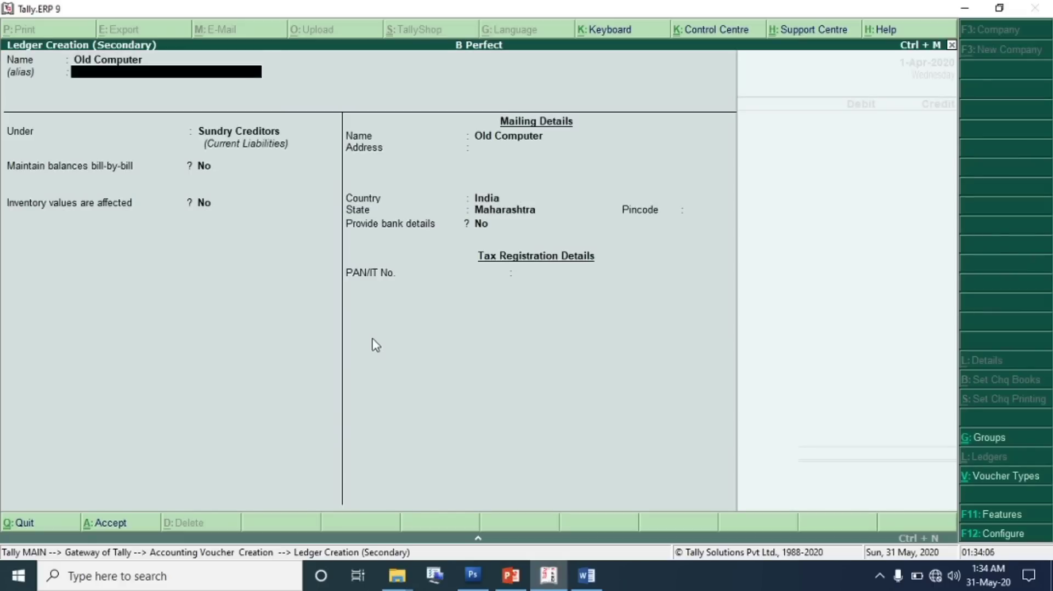
{"action": "key", "text": "Return"}
{"action": "type", "text": "Fi"}
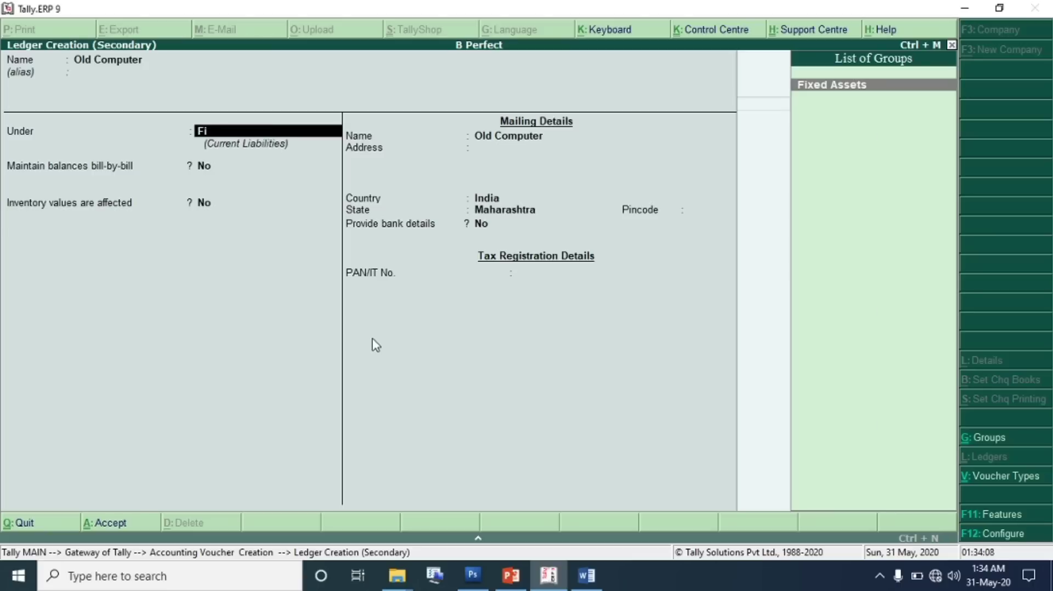
{"action": "key", "text": "Return"}
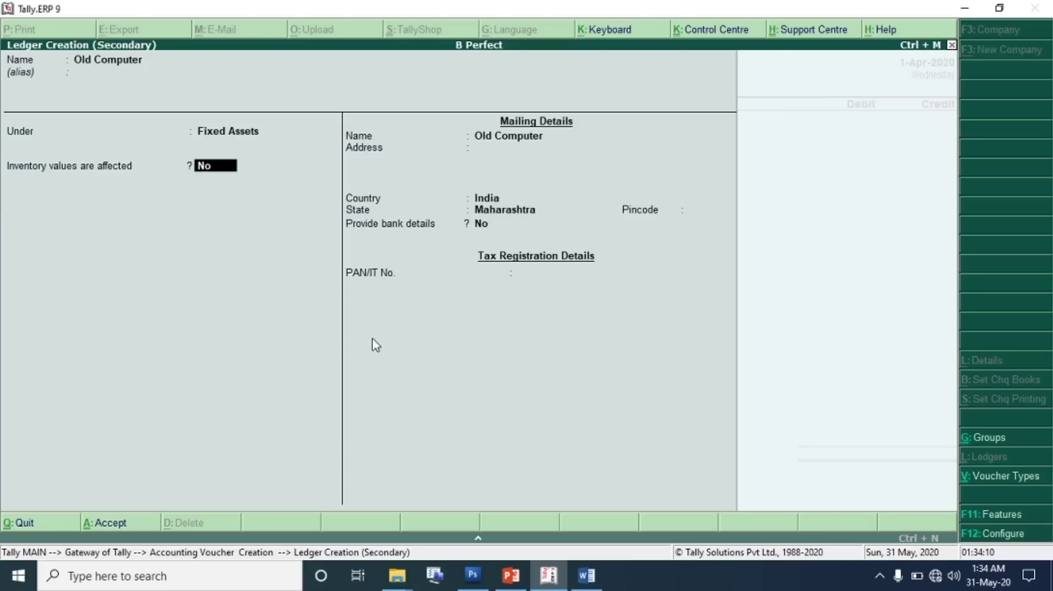
{"action": "key", "text": "Return"}
{"action": "key", "text": "Return"}
{"action": "key", "text": "BackSpace"}
{"action": "key", "text": "BackSpace"}
{"action": "key", "text": "BackSpace"}
{"action": "key", "text": "Return"}
{"action": "key", "text": "Return"}
{"action": "key", "text": "Return"}
{"action": "key", "text": "Return"}
{"action": "key", "text": "Return"}
{"action": "key", "text": "Return"}
{"action": "key", "text": "Return"}
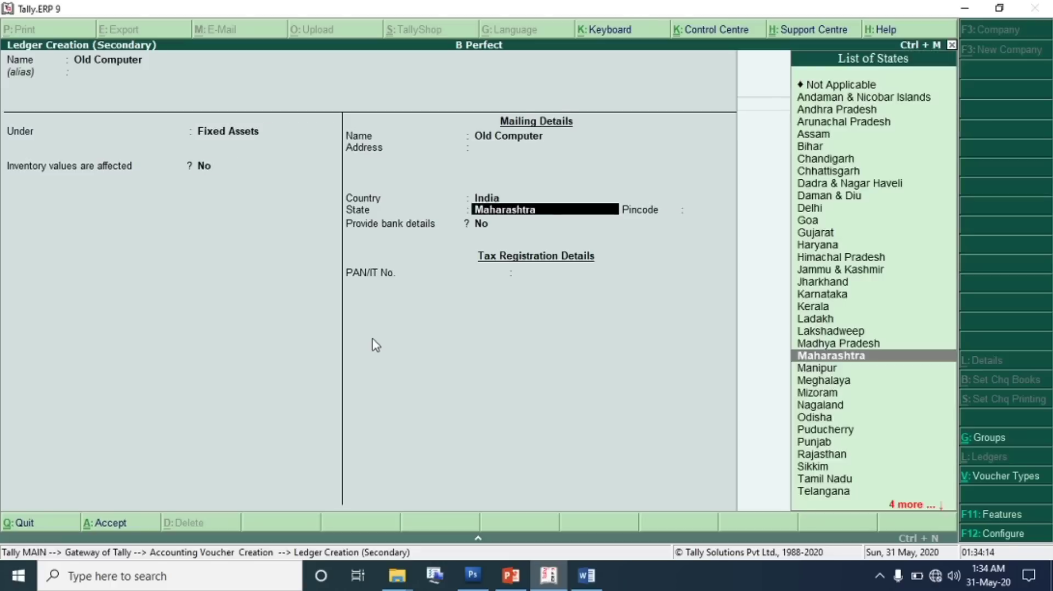
{"action": "key", "text": "Return"}
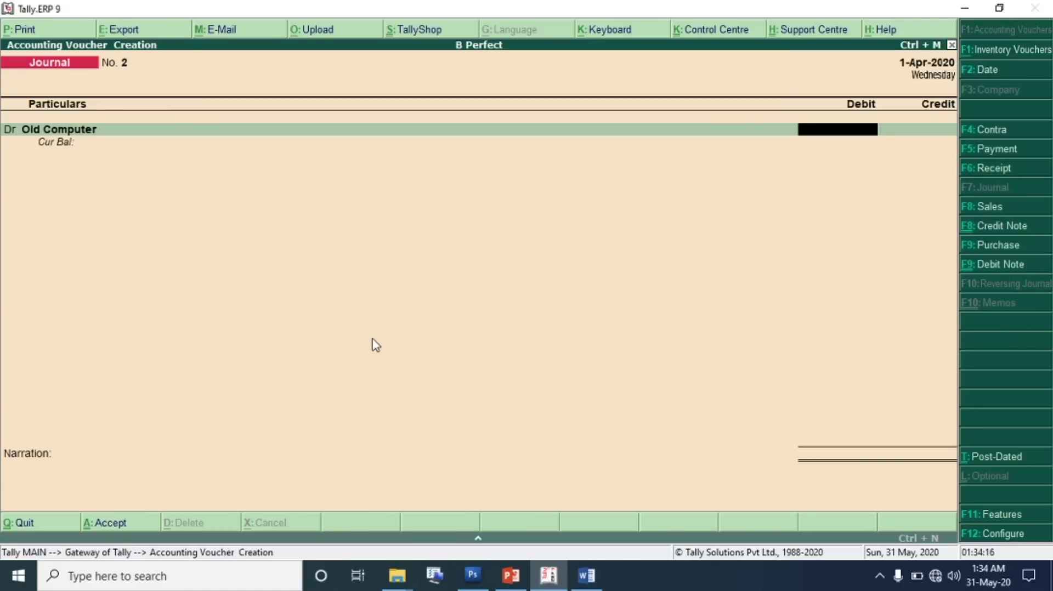
Reselect Old Computer as the debit ledger and debit it with 10,000
{"action": "key", "text": "BackSpace"}
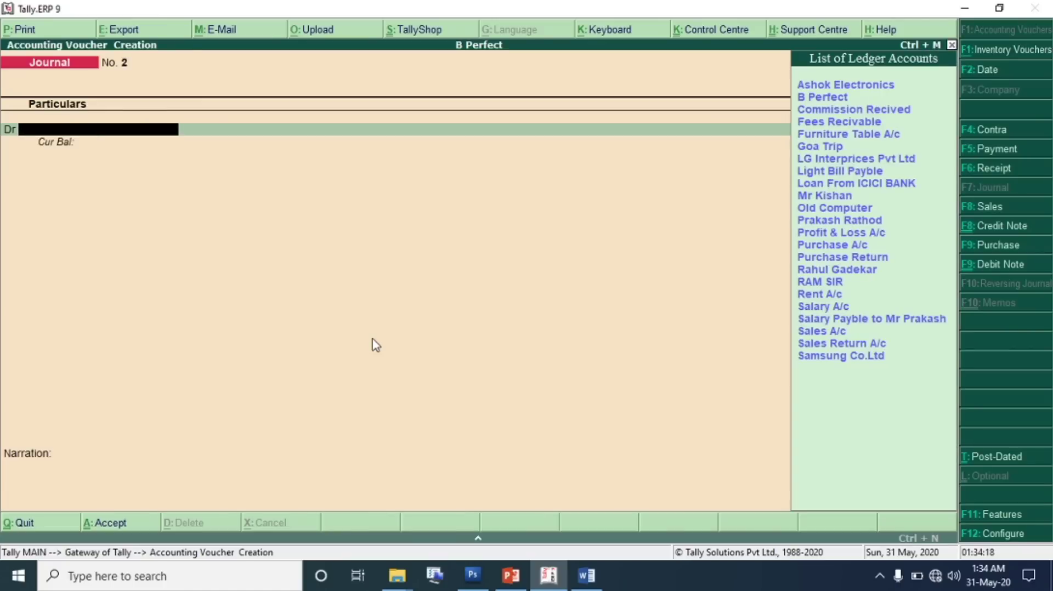
{"action": "type", "text": "o"}
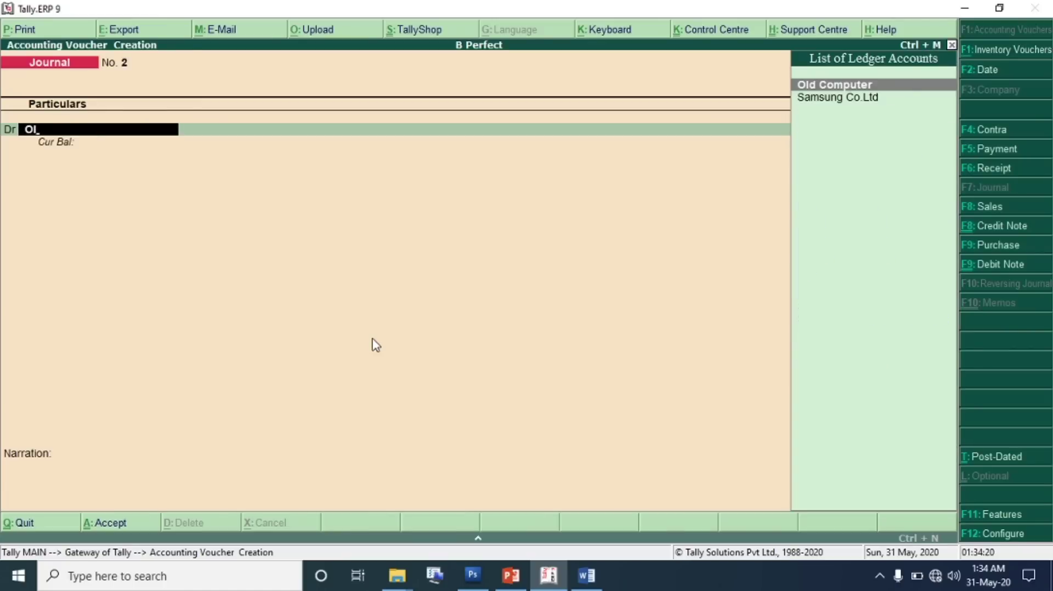
{"action": "key", "text": "Return"}
{"action": "type", "text": "10000"}
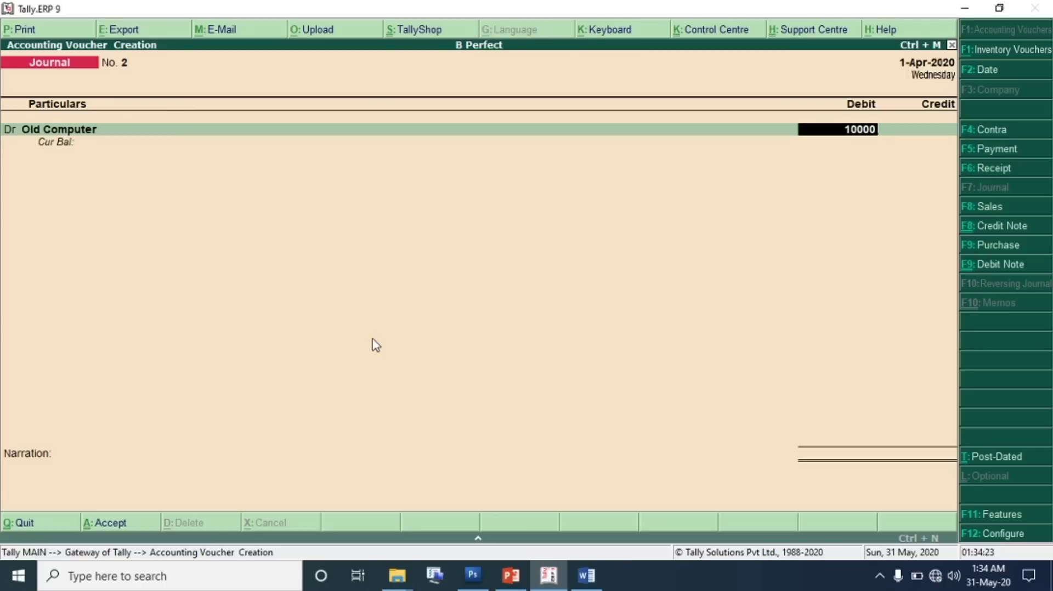
{"action": "key", "text": "Return"}
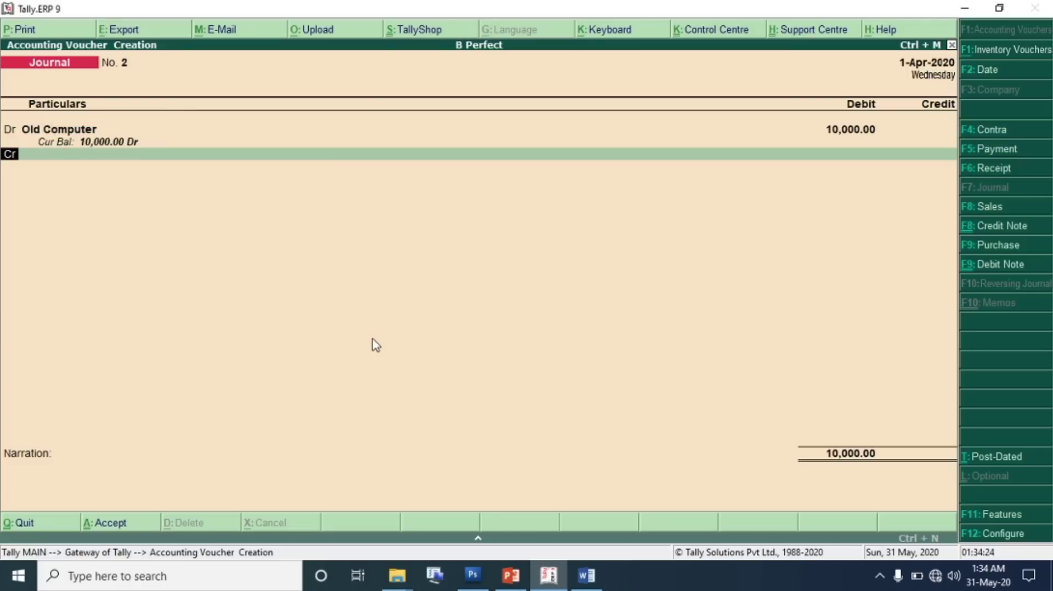
Create the credit ledger with the buyer's name and title under Sundry Debtors, leaving the remaining details at their defaults
{"action": "key", "text": "Return"}
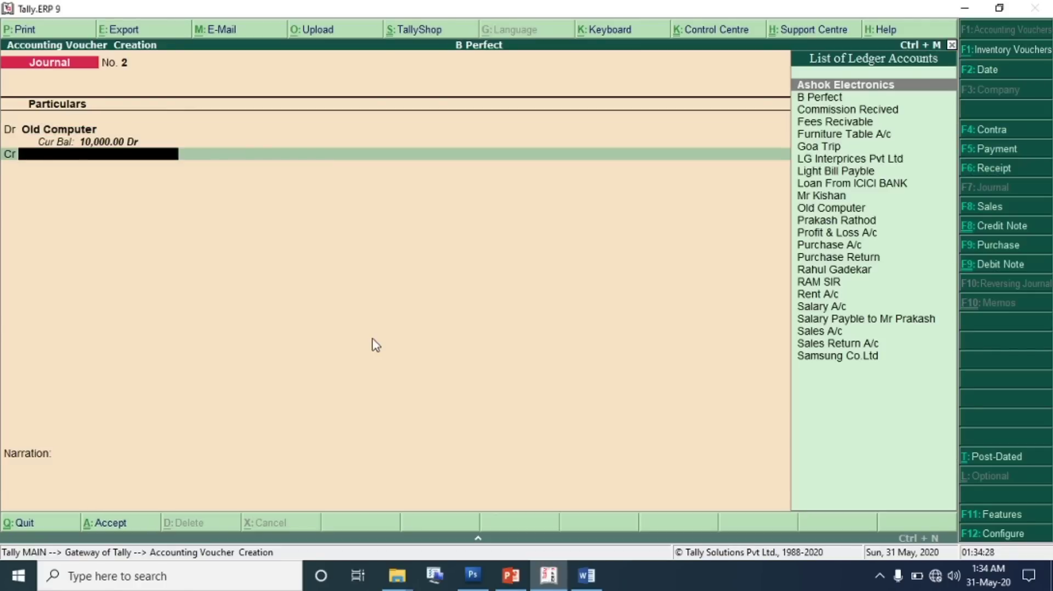
{"action": "key", "text": "alt+c"}
{"action": "type", "text": "M"}
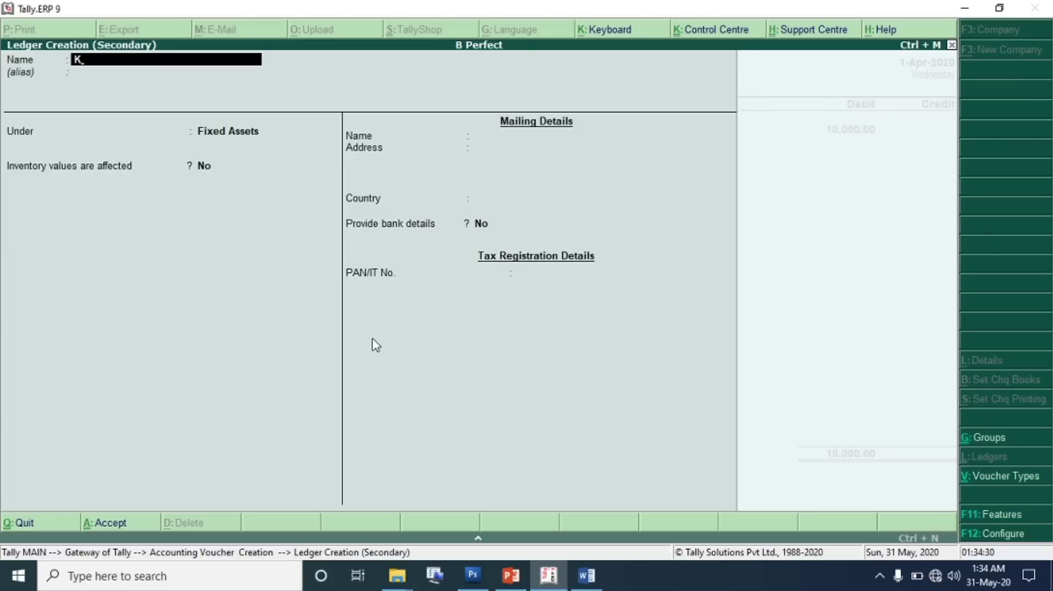
{"action": "type", "text": "r. Kishan Sir"}
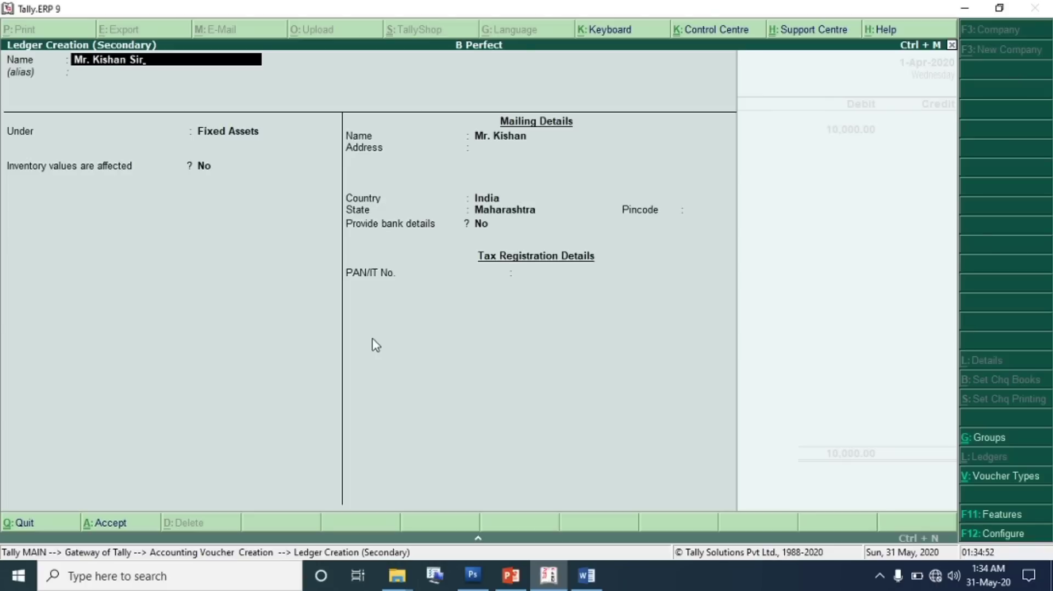
{"action": "key", "text": "Return"}
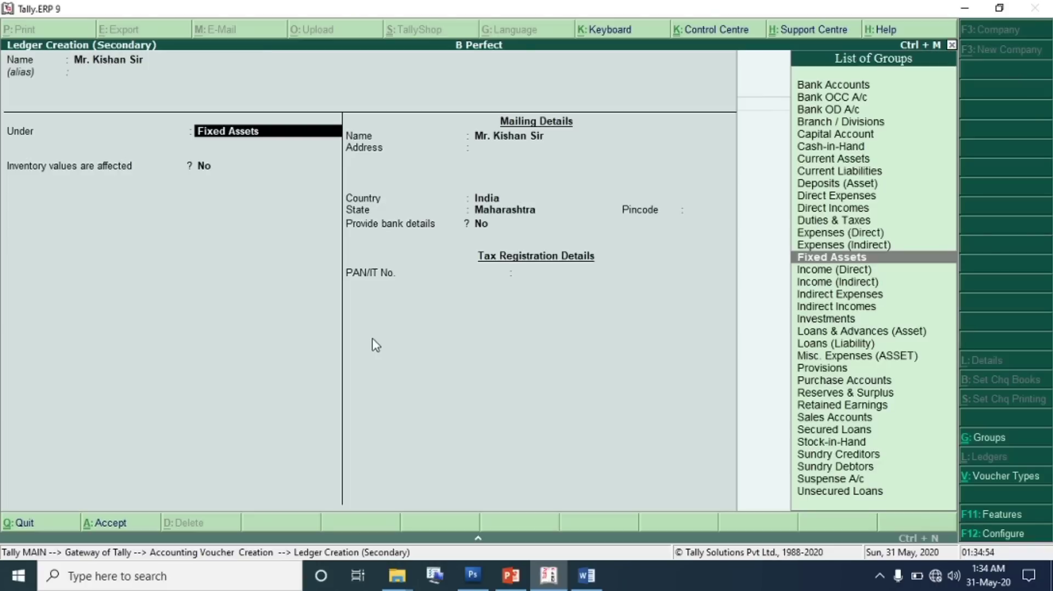
{"action": "type", "text": "Sun"}
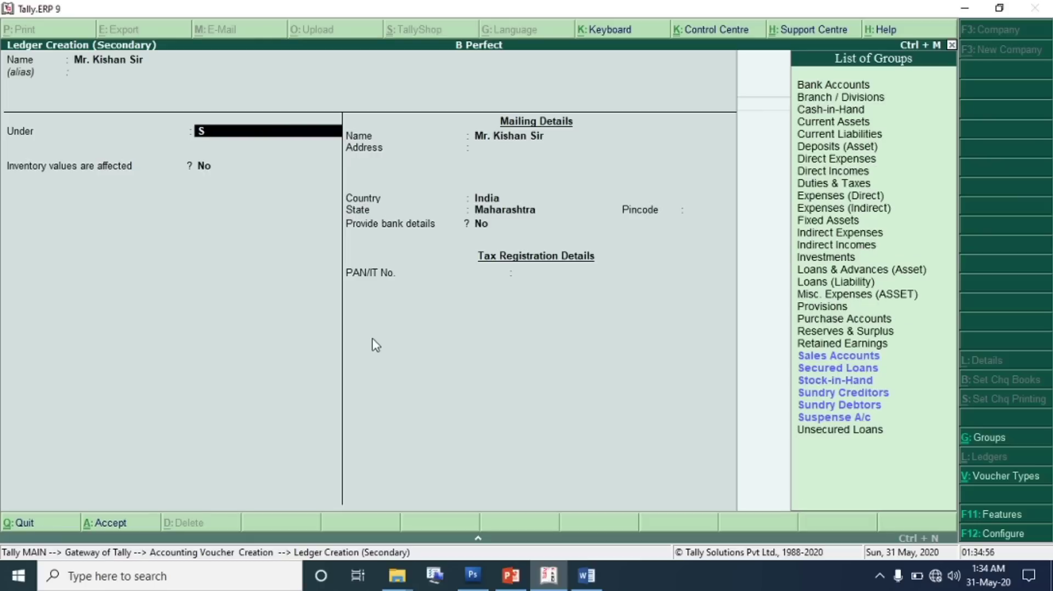
{"action": "key", "text": "Down"}
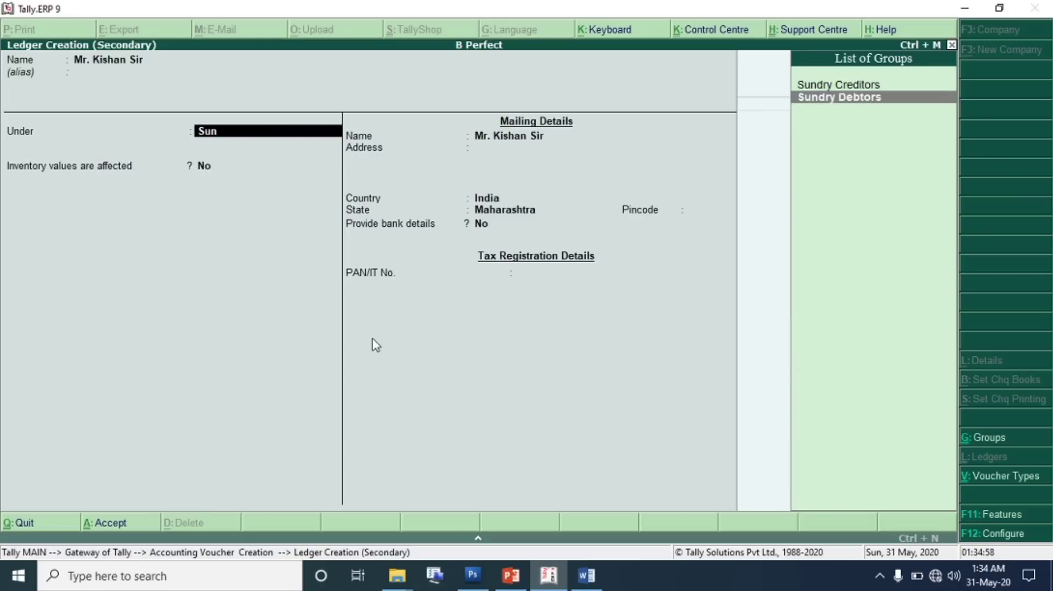
{"action": "key", "text": "Return"}
{"action": "key", "text": "Return"}
{"action": "key", "text": "Return"}
{"action": "key", "text": "Return"}
{"action": "key", "text": "Return"}
{"action": "key", "text": "Return"}
{"action": "key", "text": "Return"}
{"action": "key", "text": "Return"}
{"action": "key", "text": "Return"}
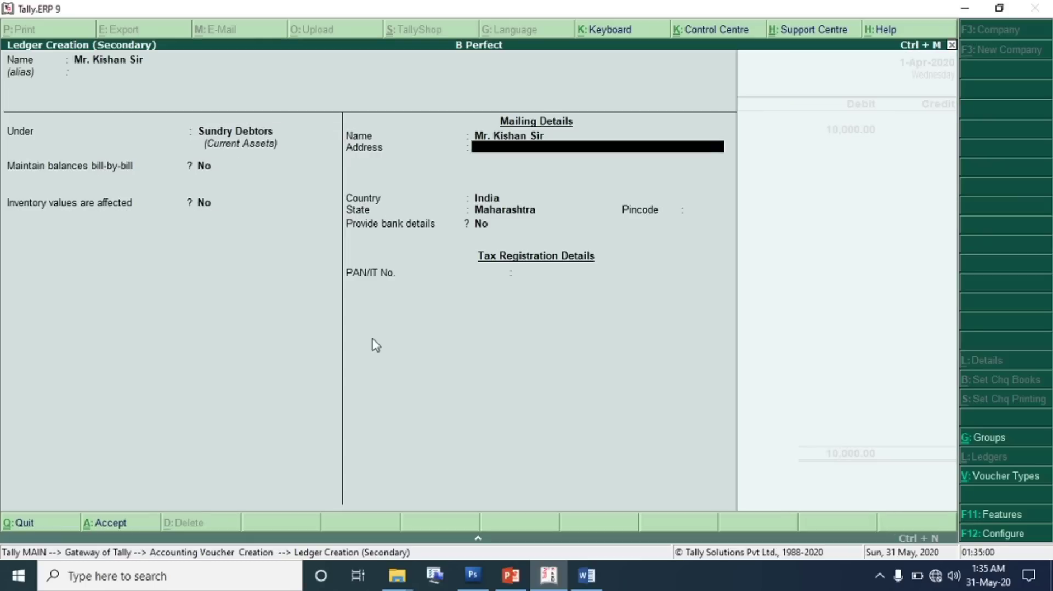
{"action": "key", "text": "Return"}
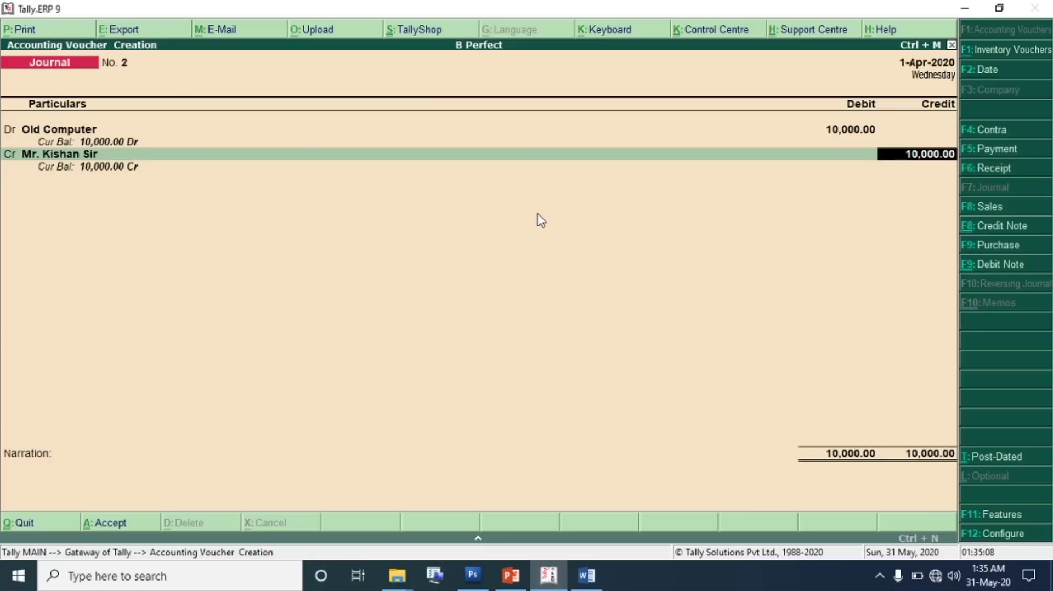
Credit the buyer's ledger with 10,000 and save the Journal voucher without a narration
{"action": "key", "text": "Return"}
{"action": "key", "text": "Return"}
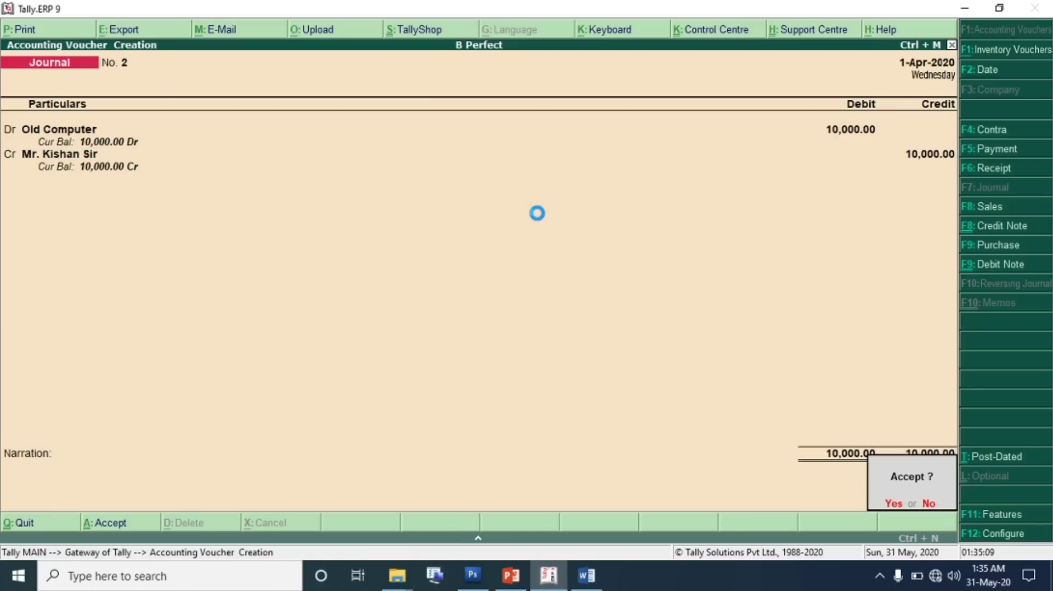
{"action": "key", "text": "Return"}
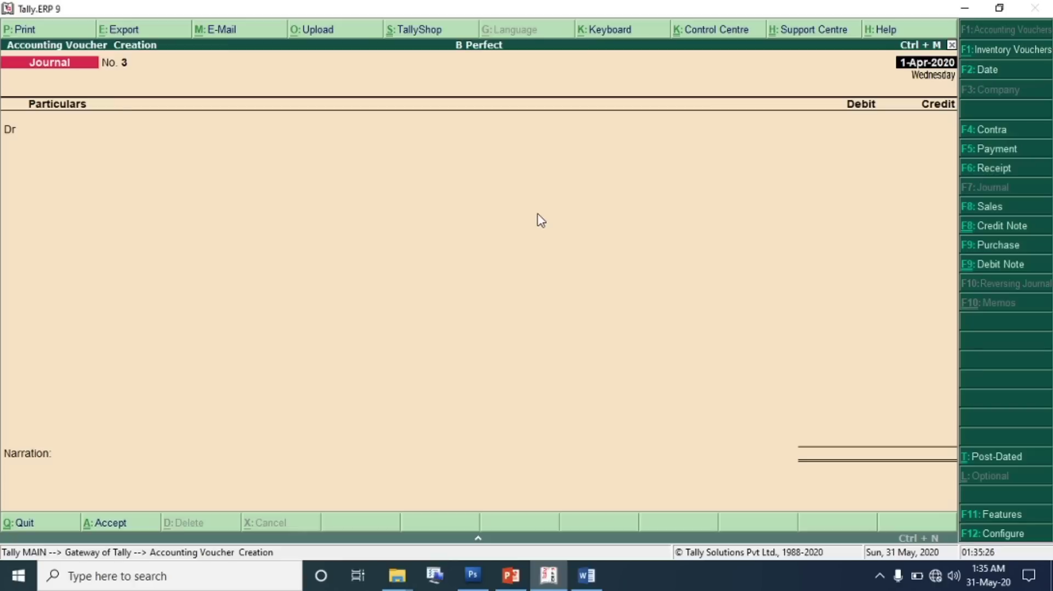
Look through the saved vouchers before and after the old computer entry, and return to the blank Journal voucher
{"action": "key", "text": "Page_Up"}
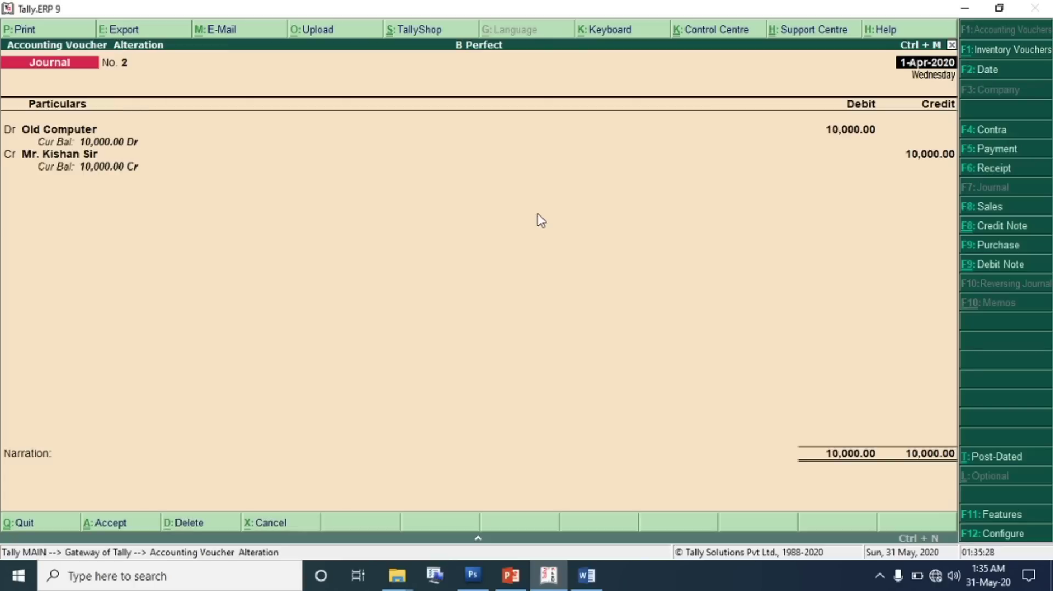
{"action": "key", "text": "Page_Up"}
{"action": "key", "text": "Page_Down"}
{"action": "key", "text": "Page_Down"}
{"action": "key", "text": "Page_Down"}
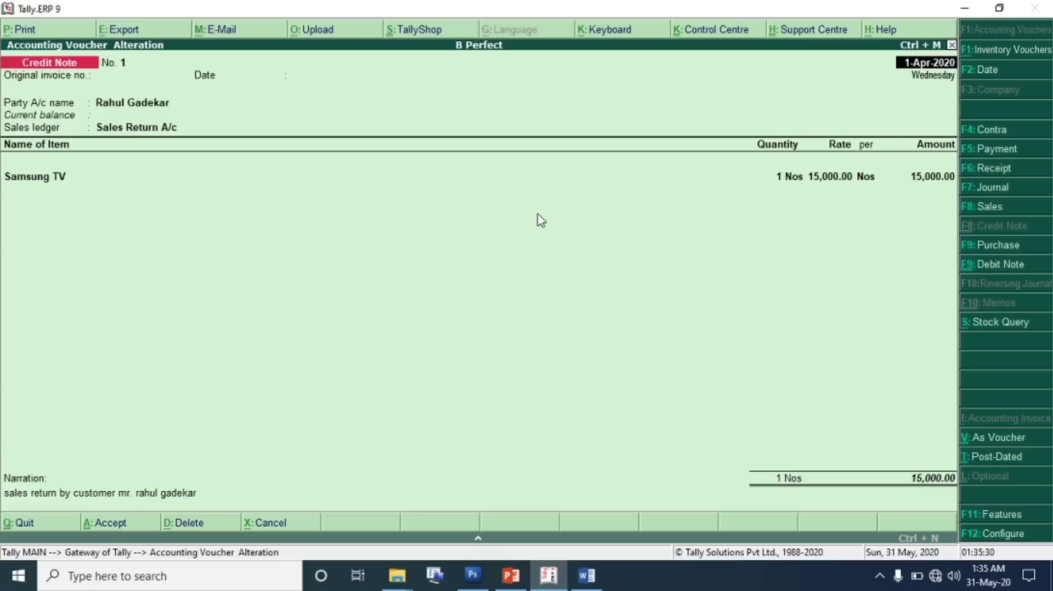
{"action": "key", "text": "Page_Up"}
{"action": "key", "text": "Page_Up"}
{"action": "key", "text": "Escape"}
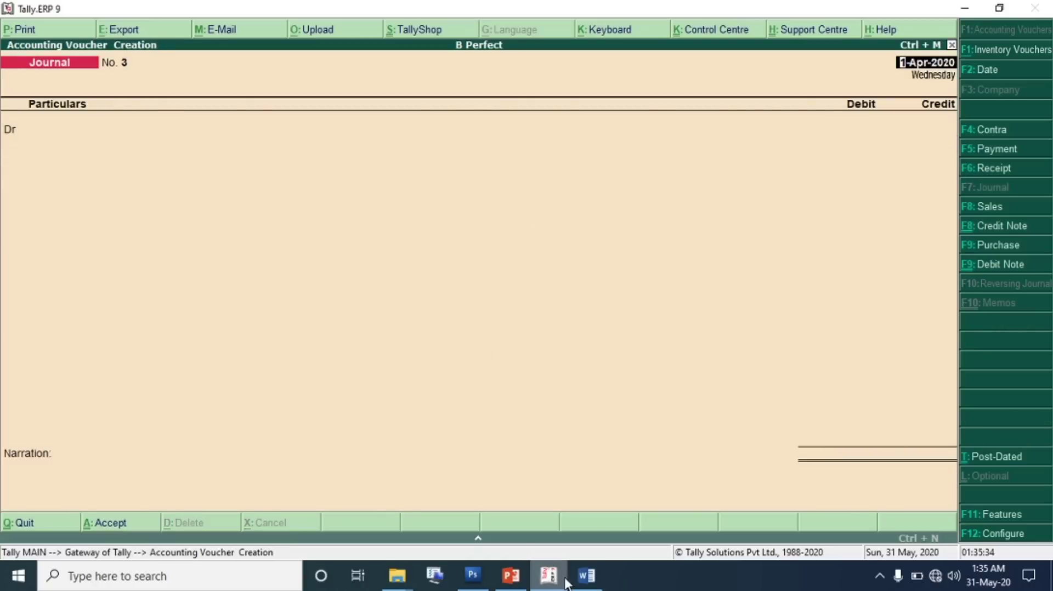
Switch to Word and review the Journal Voucher definition, the F7 shortcut and the credit purchase and sale examples
{"action": "left_click", "coordinate": [586, 576]}
{"action": "scroll", "coordinate": [271, 258], "scroll_direction": "up", "scroll_amount": 3}
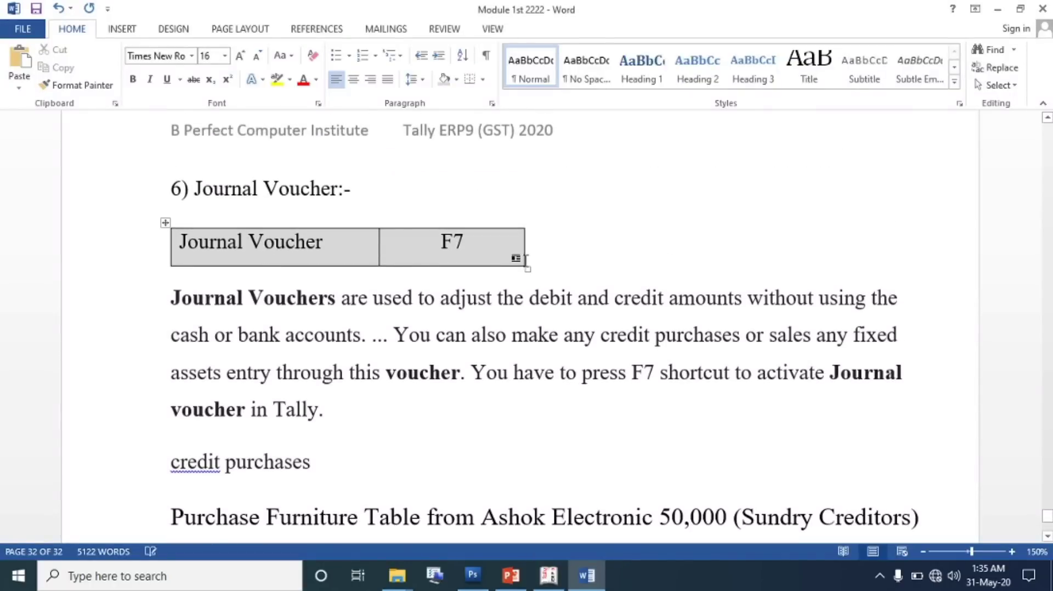
{"action": "scroll", "coordinate": [521, 268], "scroll_direction": "down", "scroll_amount": 2}
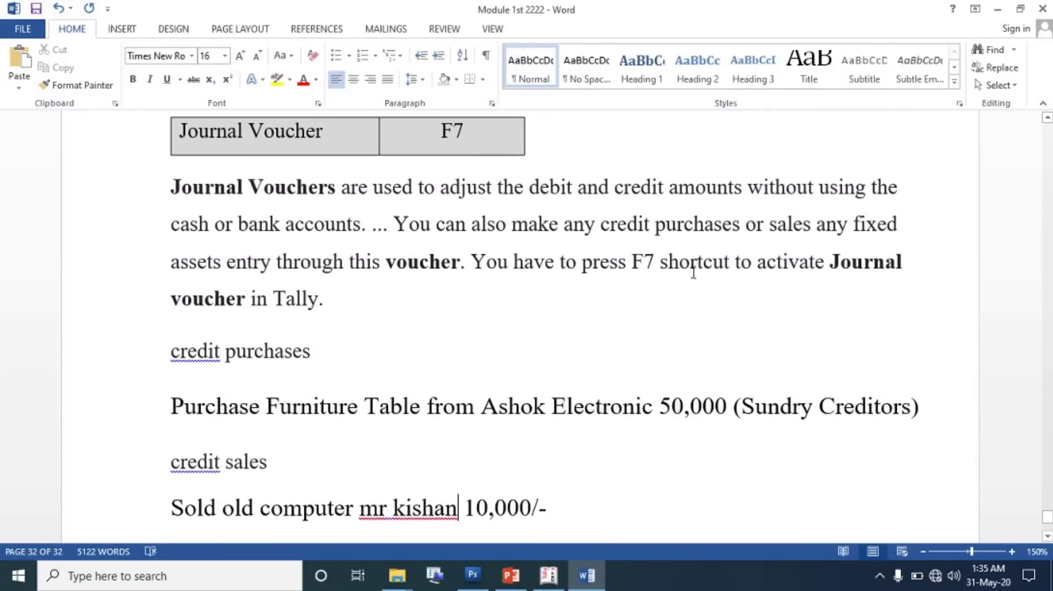
{"action": "left_click", "coordinate": [632, 262]}
{"action": "scroll", "coordinate": [632, 359], "scroll_direction": "down", "scroll_amount": 1}
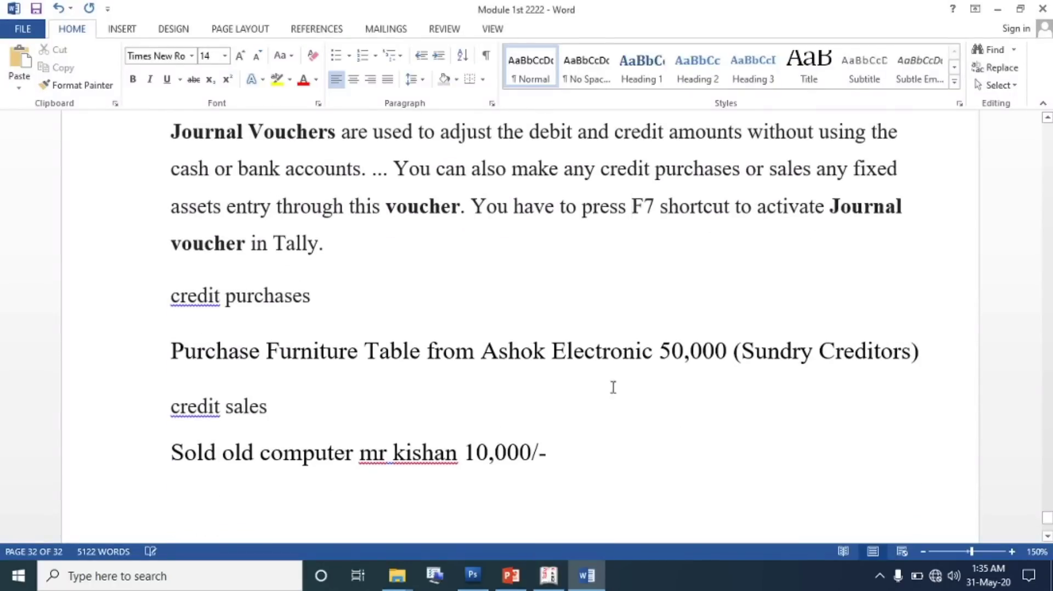